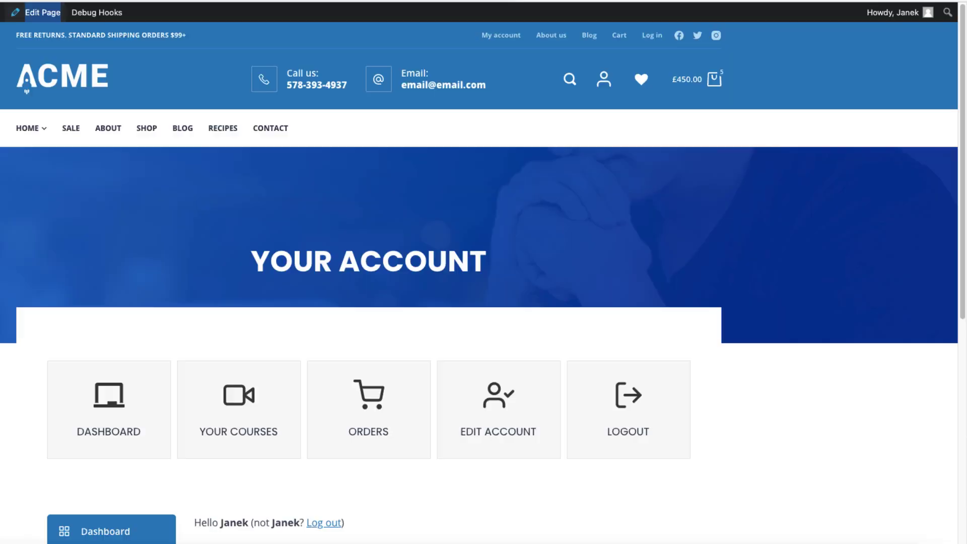
- Compare the Your Account page's icon boxes between the admin's and the student's logged-in views
scroll(483, 282, down, 3)
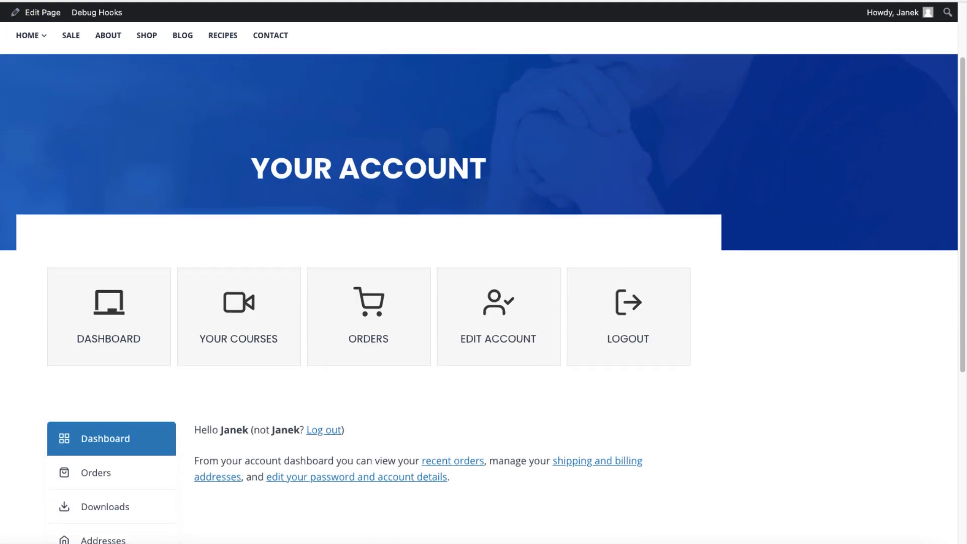
scroll(222, 159, down, 1)
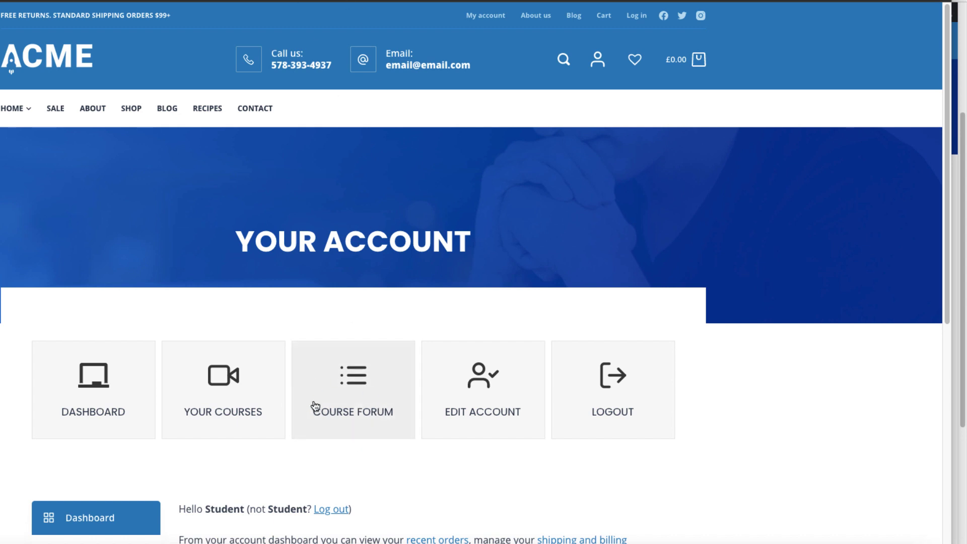
drag(319, 6, 5, 282)
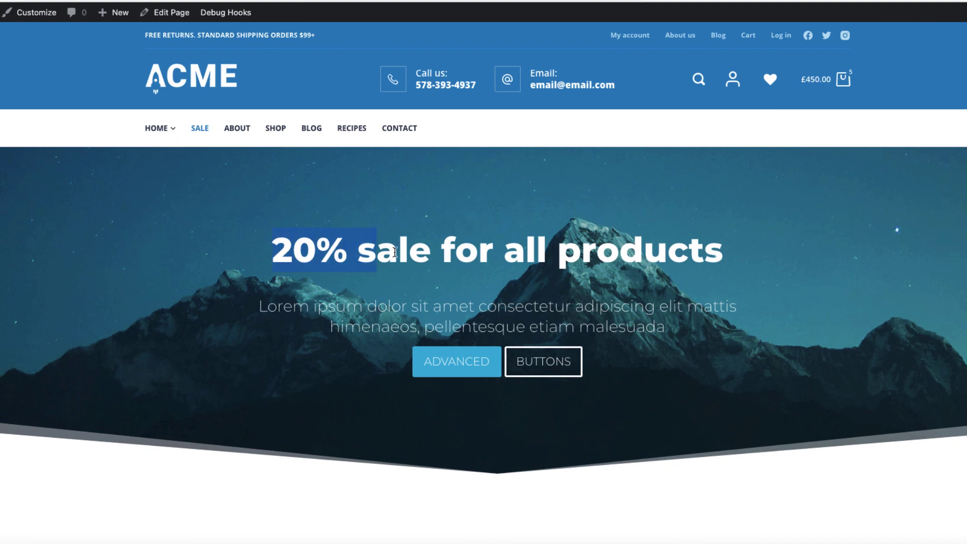
- Open the Sale page in the student's session and compare its sale heading with the admin's version
drag(272, 249, 736, 255)
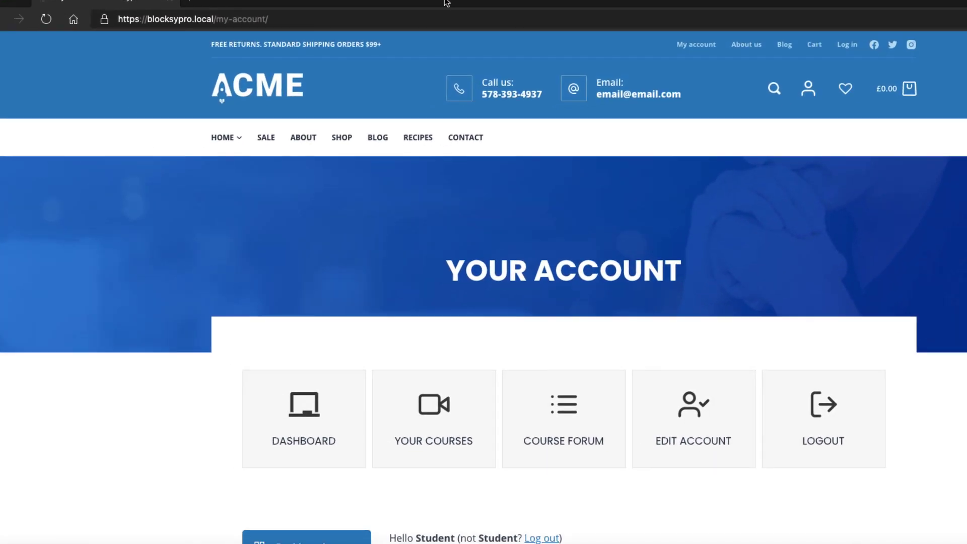
click(221, 137)
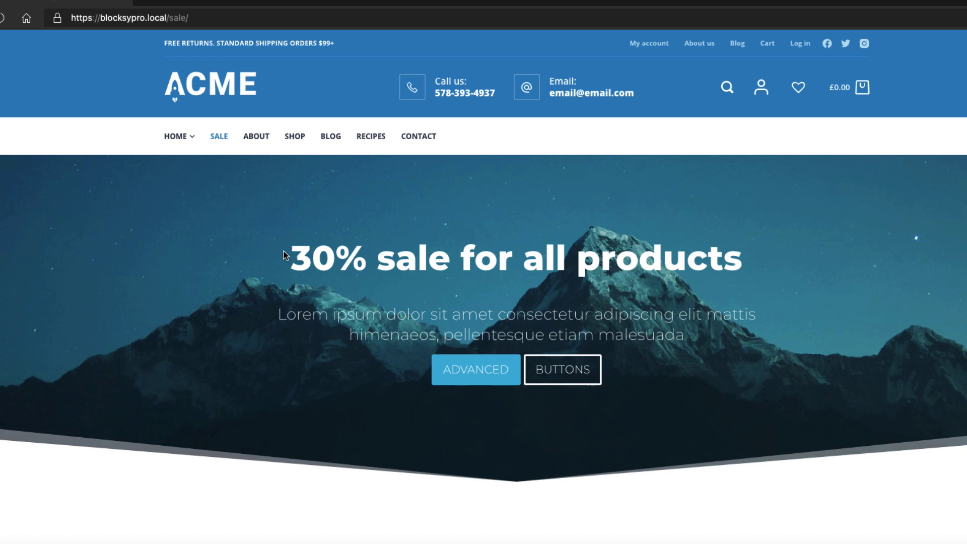
drag(285, 255, 756, 272)
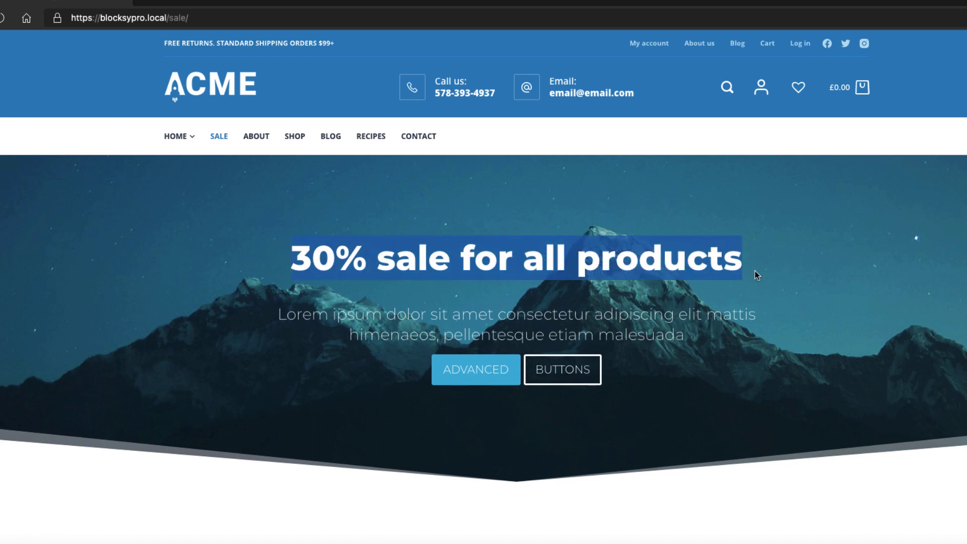
drag(372, 264, 297, 259)
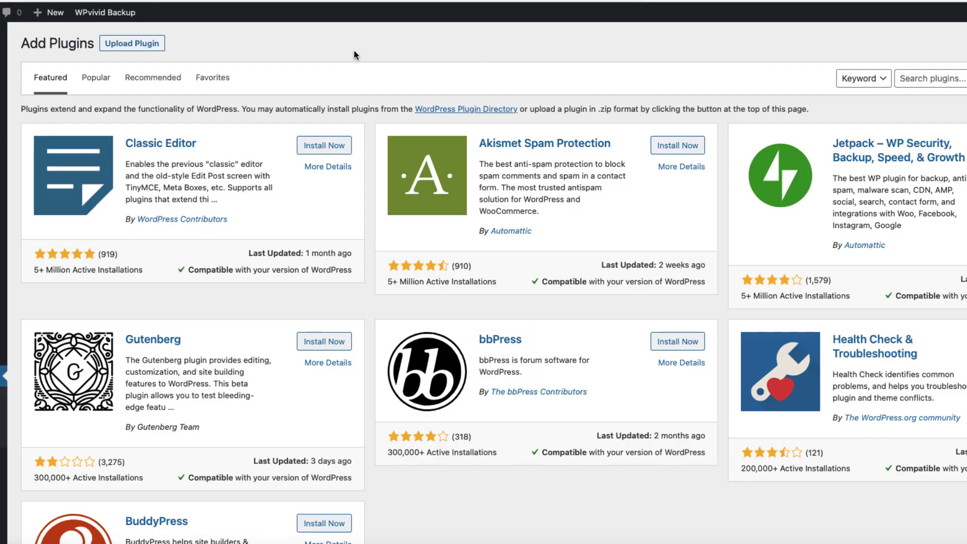
- Search the plugin directory for "block visibility" and open the Block Visibility plugin's settings
click(922, 80)
text(block visibility)
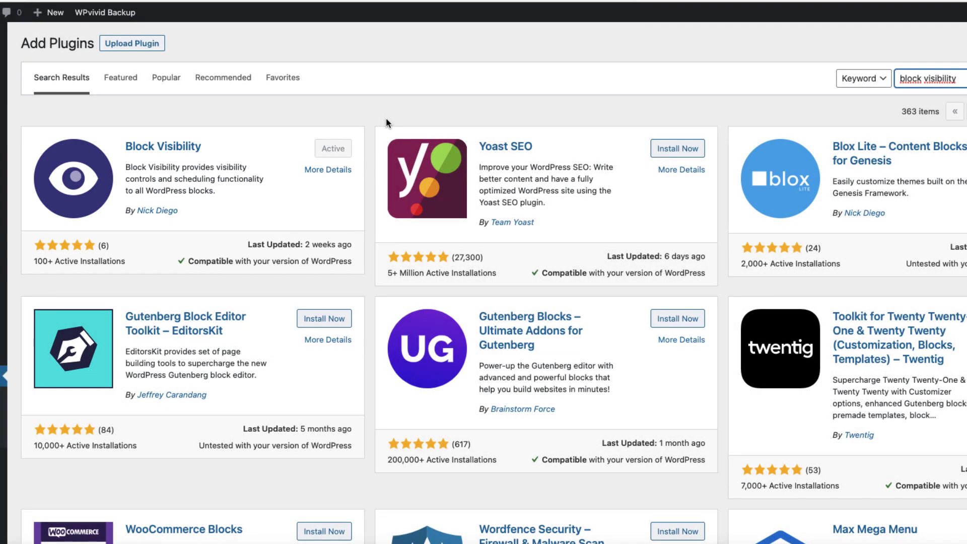
scroll(386, 118, down, 4)
mouse_move(42, 485)
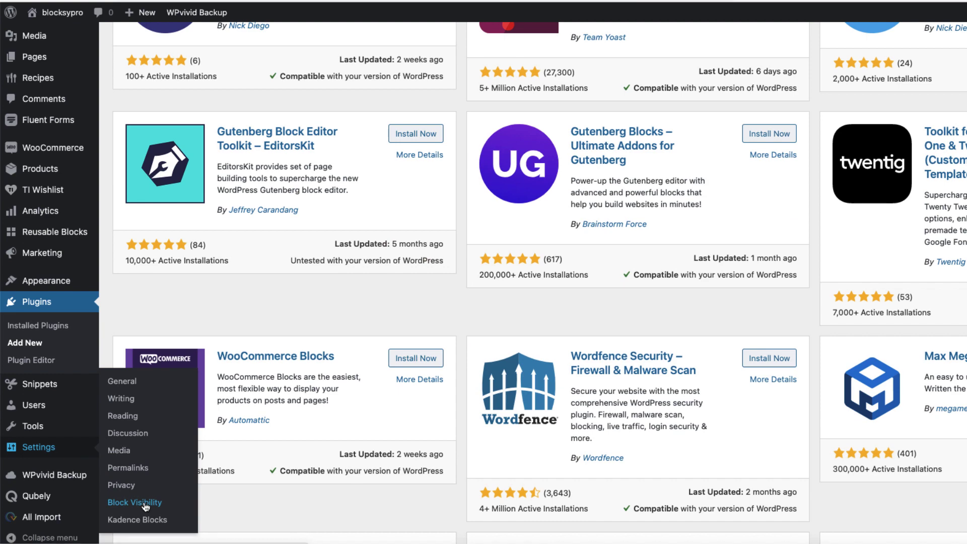
click(145, 503)
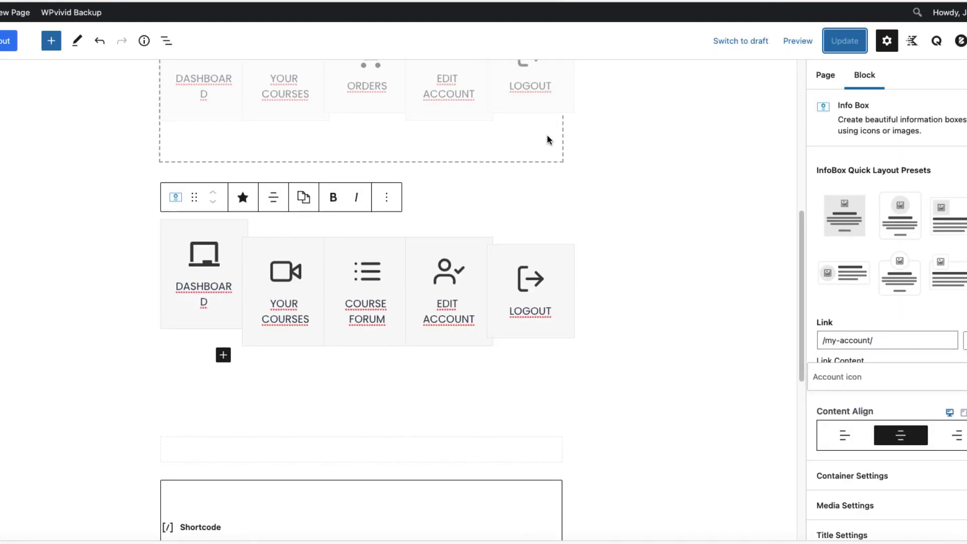
- Inspect the visibility indicators on the account page's two icon rows, selecting each Row Layout block in the editor
scroll(548, 137, up, 5)
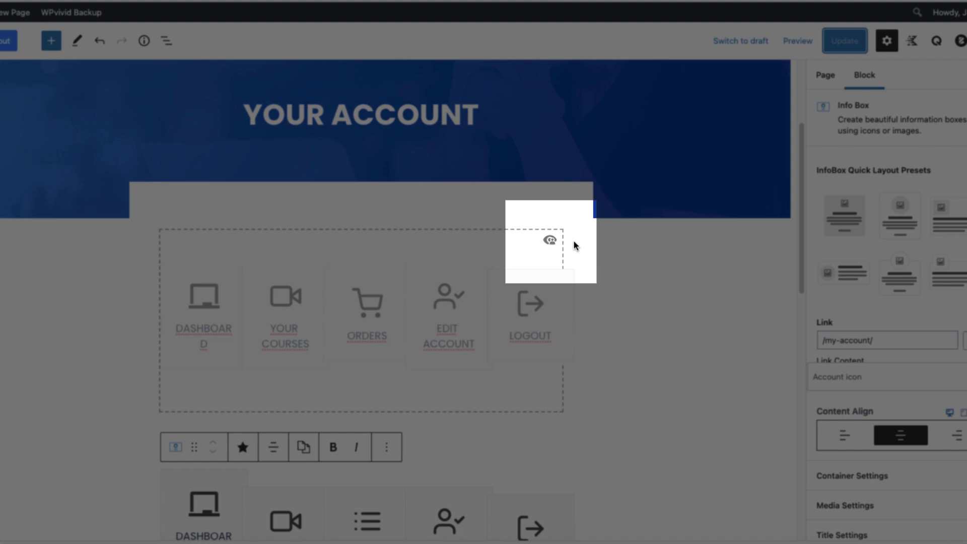
scroll(223, 180, down, 2)
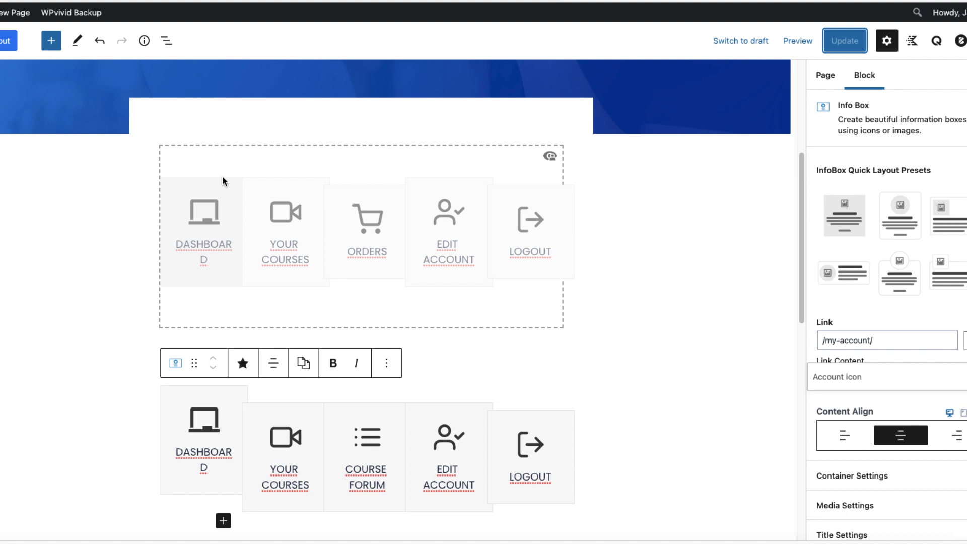
scroll(316, 224, down, 2)
click(494, 276)
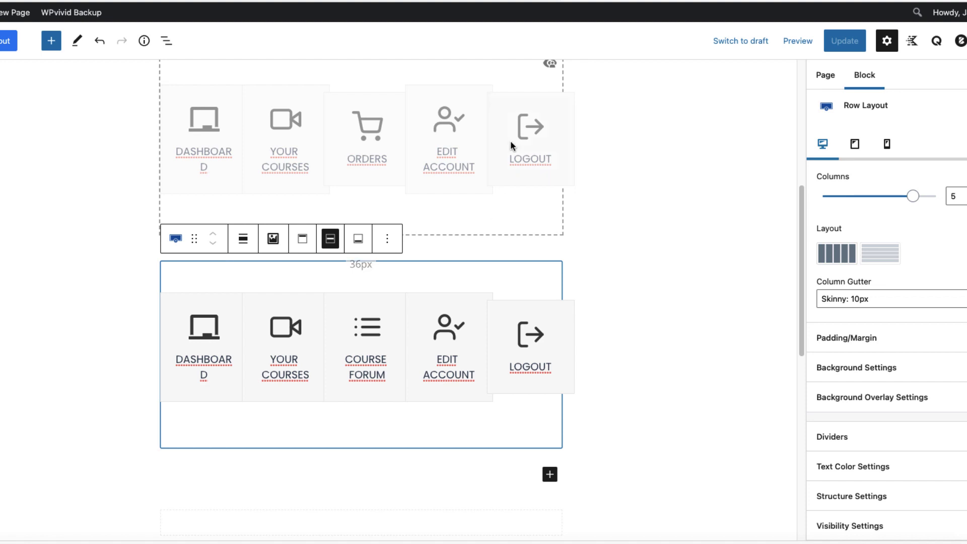
scroll(499, 75, up, 2)
click(485, 162)
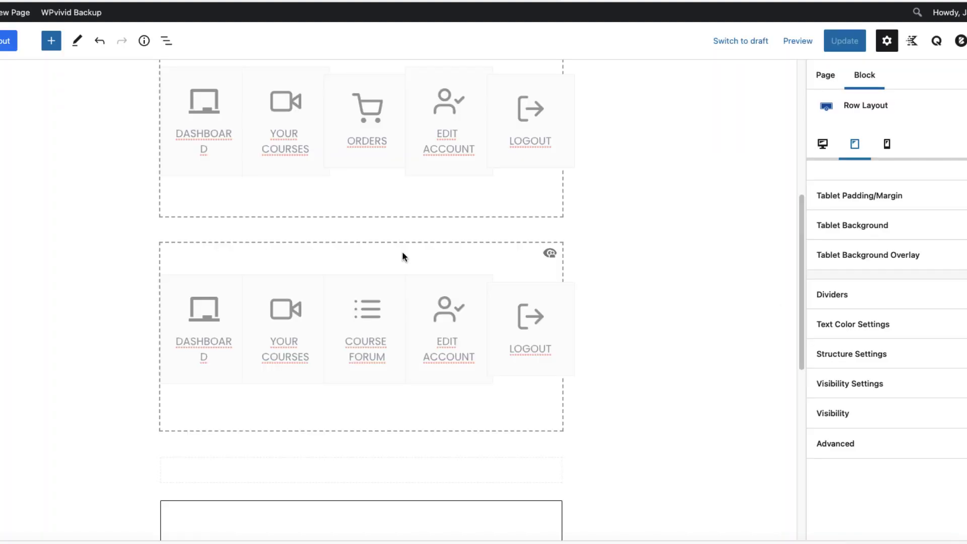
- Show the additional block options of the icon row that contains Course Forum
scroll(402, 251, up, 1)
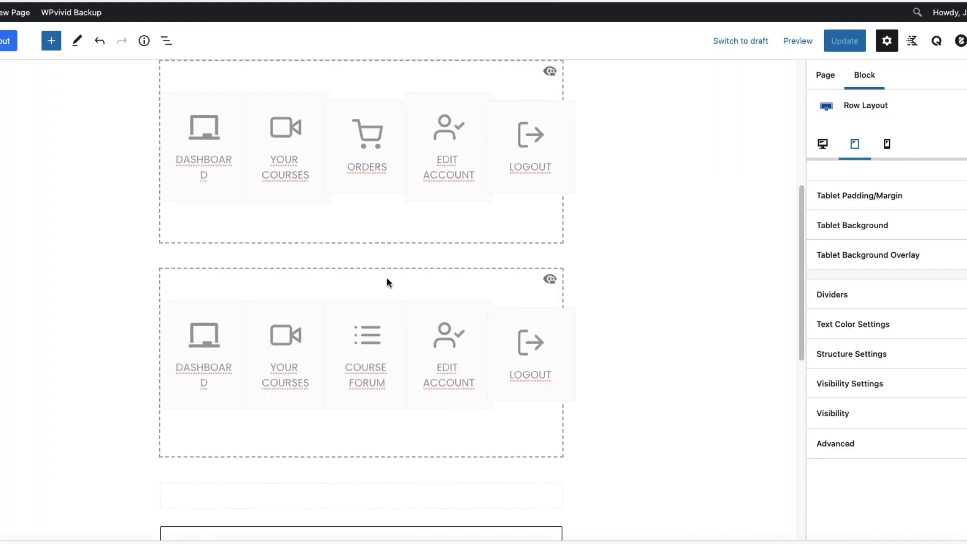
click(382, 277)
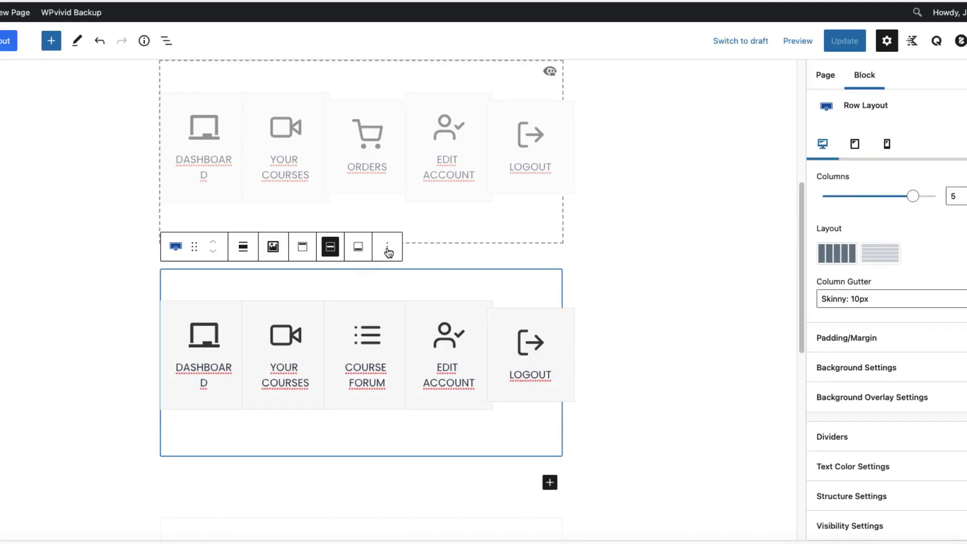
click(389, 248)
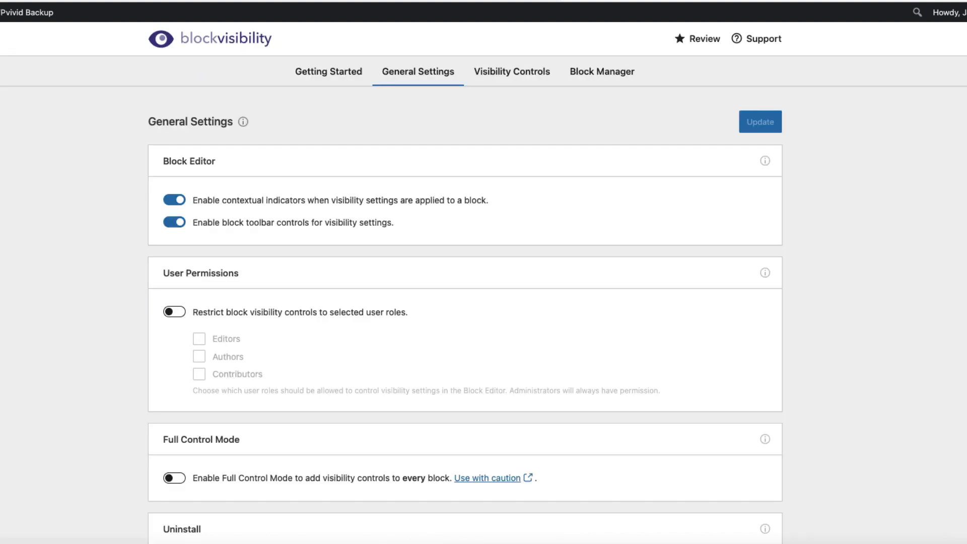
- Restrict block visibility controls to the Editors, Authors and Contributors roles in Block Visibility's general settings
scroll(498, 270, down, 3)
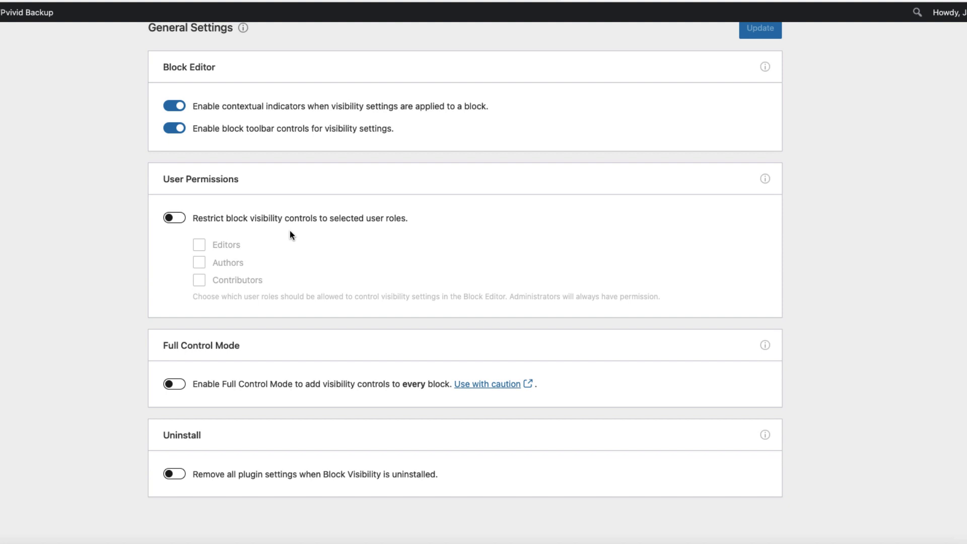
click(174, 218)
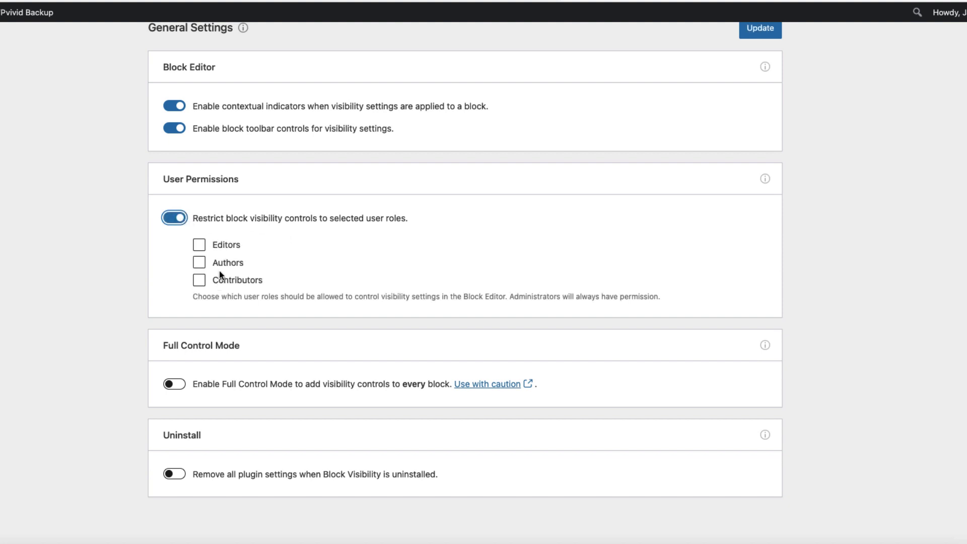
click(199, 245)
click(197, 264)
click(200, 282)
- Clear the Contributors, Authors and Editors roles and turn the user role restriction off
click(200, 279)
click(199, 263)
click(200, 247)
click(176, 218)
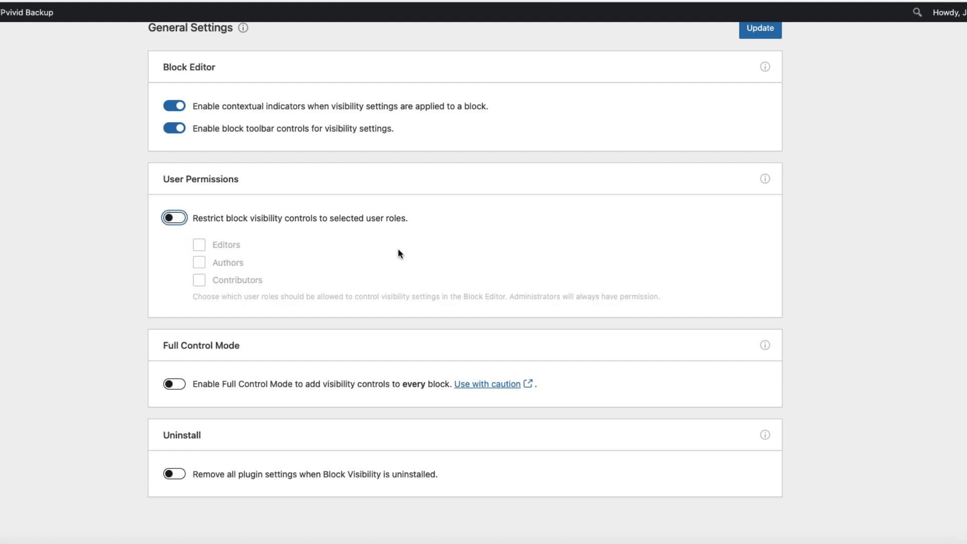
- Look at the cautionary documentation for Full Control Mode, close it and open the Visibility Controls settings
scroll(398, 253, down, 3)
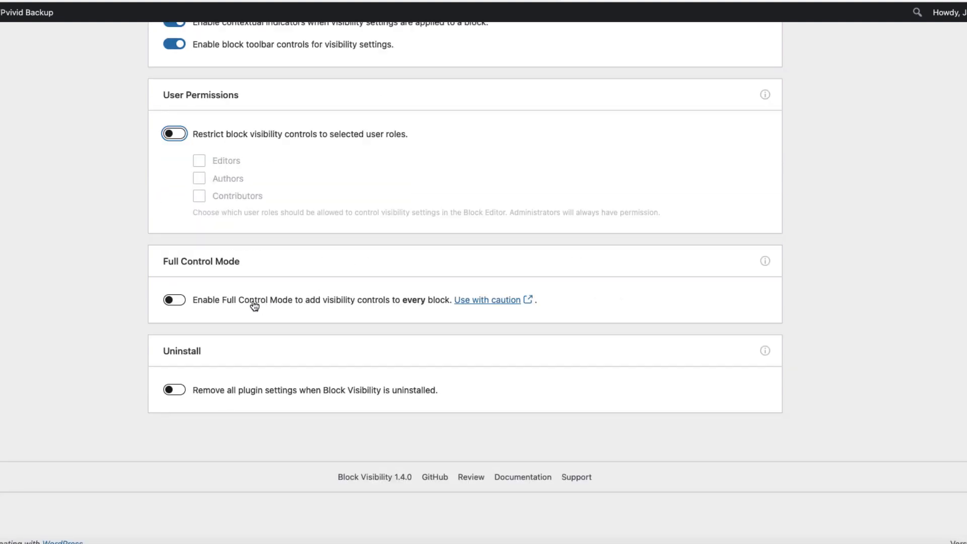
click(481, 302)
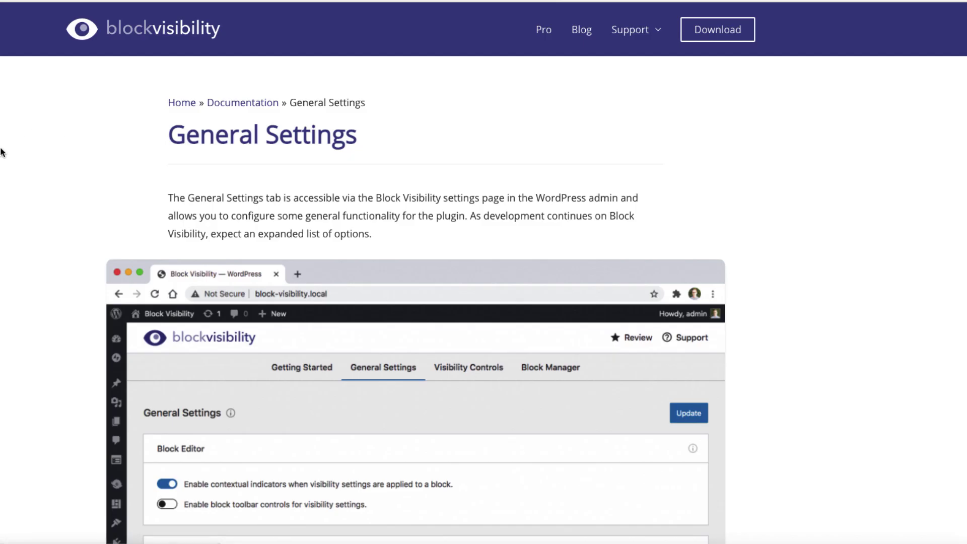
key(ctrl+w)
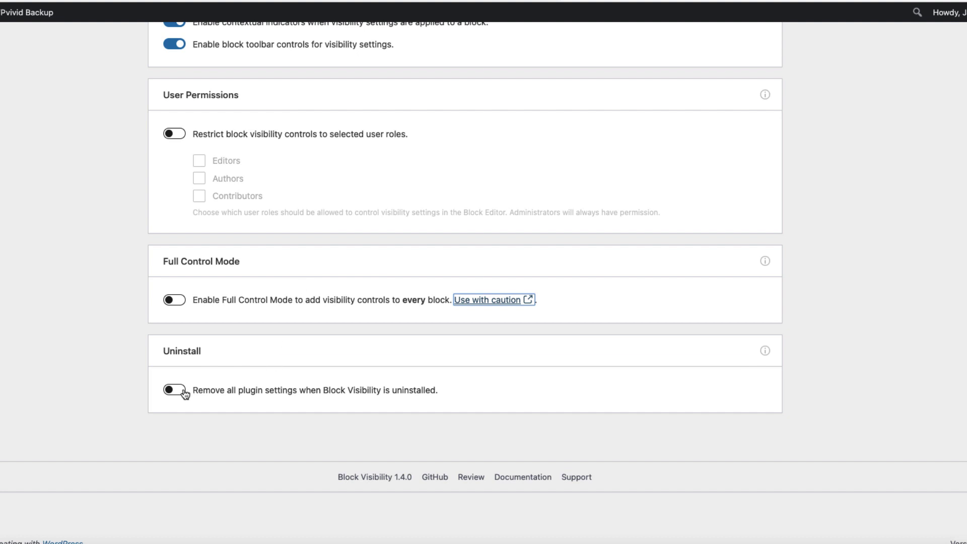
scroll(317, 343, up, 5)
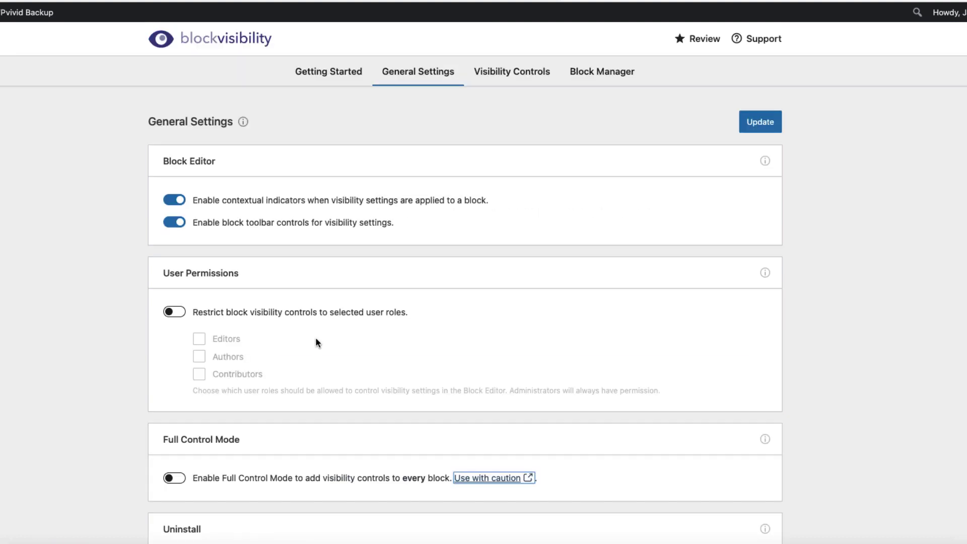
click(514, 73)
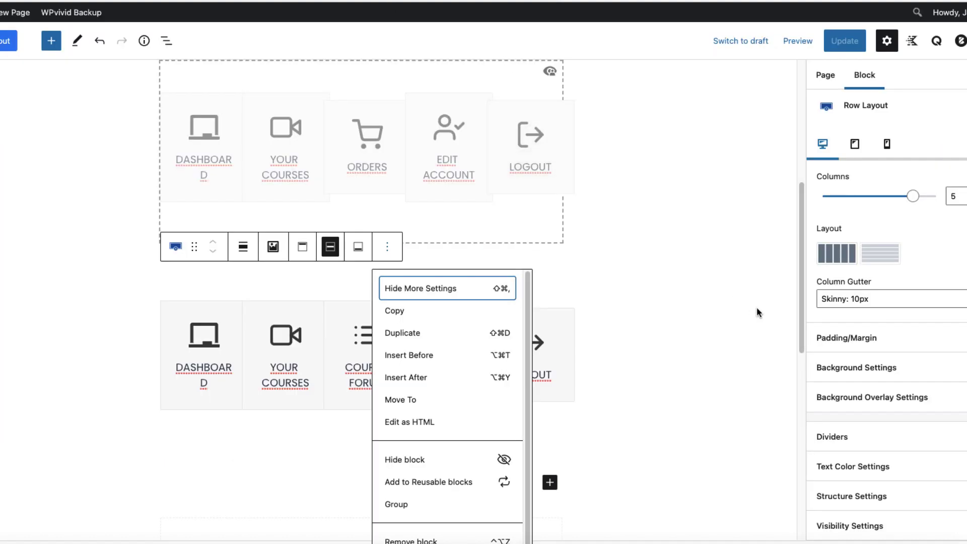
- Expand the Visibility settings of the Course Forum icon row in the page editor and review its options
scroll(756, 313, down, 4)
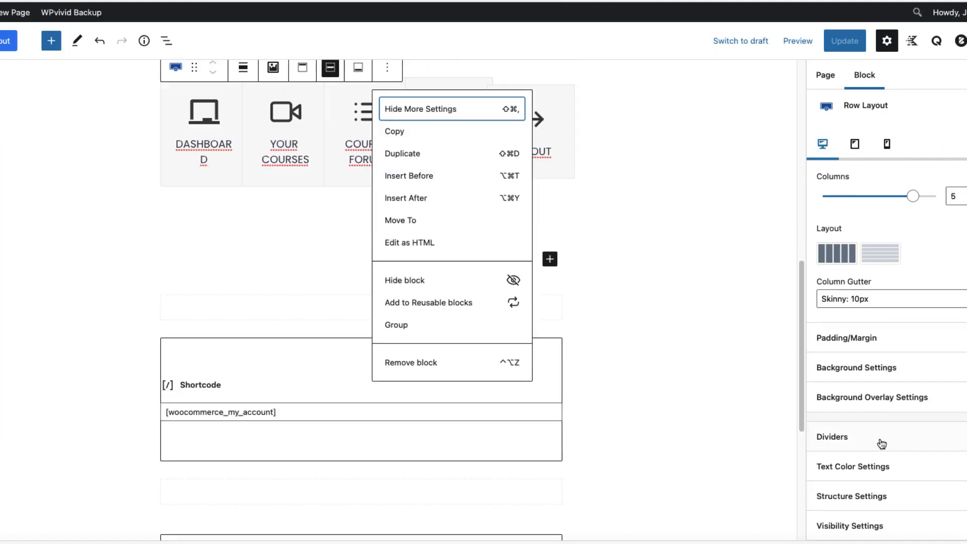
scroll(882, 443, down, 2)
click(879, 479)
scroll(875, 460, down, 7)
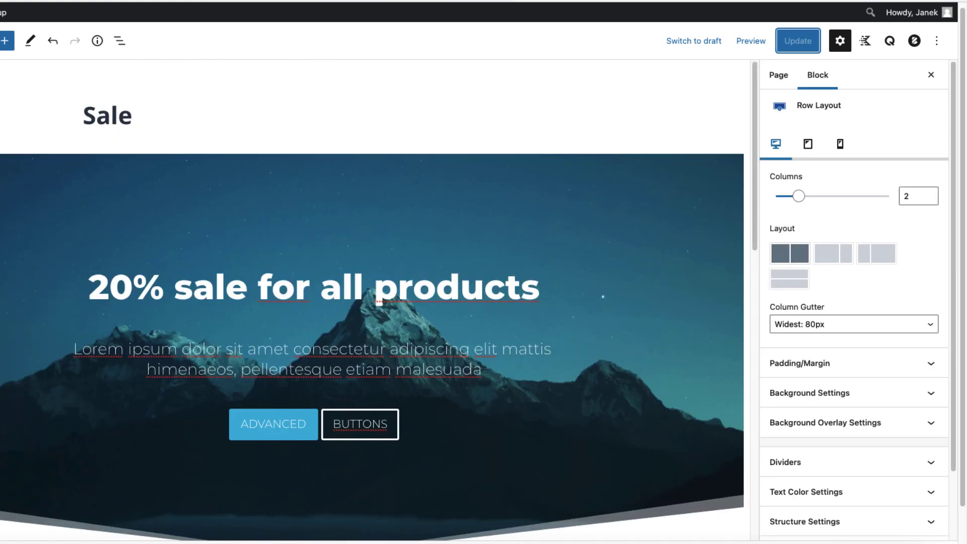
- Set the Sale page's "20% sale for all products" heading to Public visibility by user role and update the page
scroll(363, 241, down, 3)
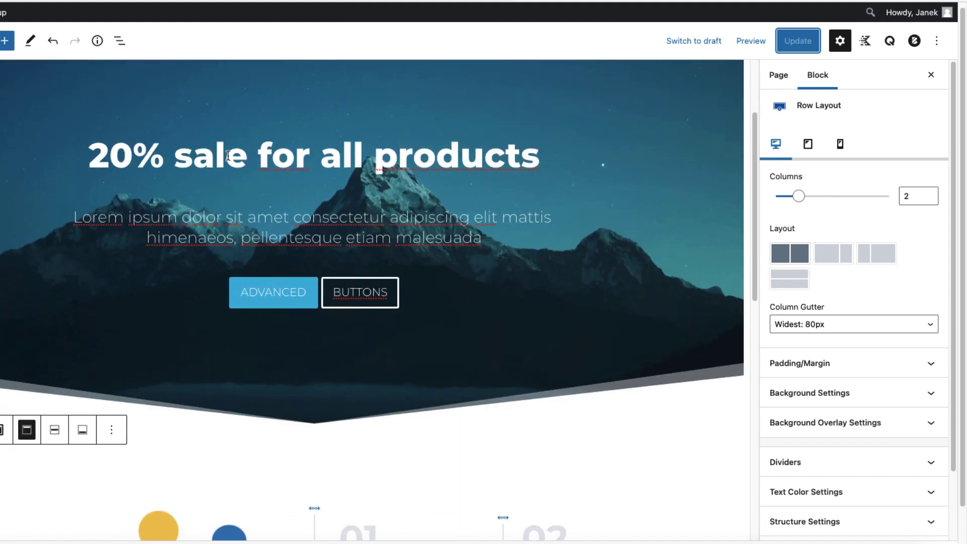
click(373, 153)
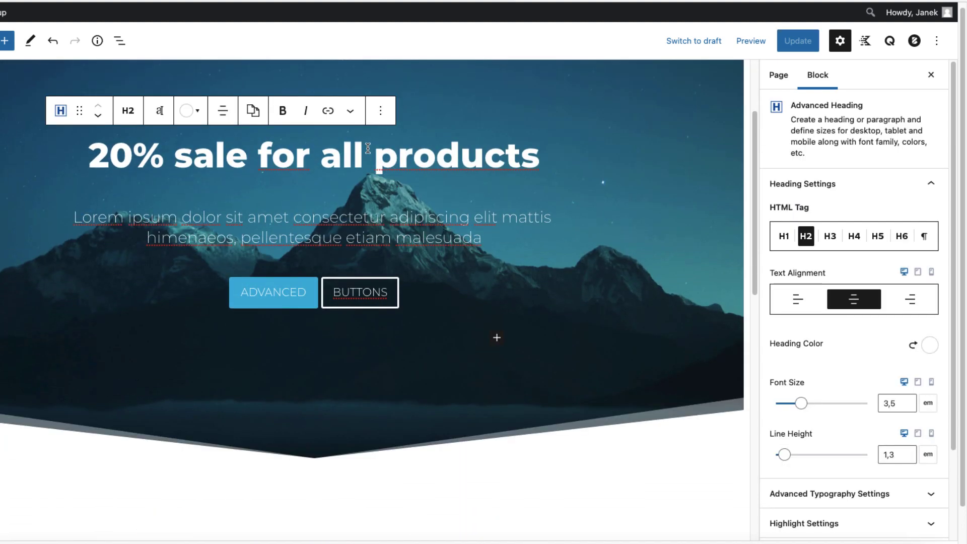
scroll(797, 316, down, 3)
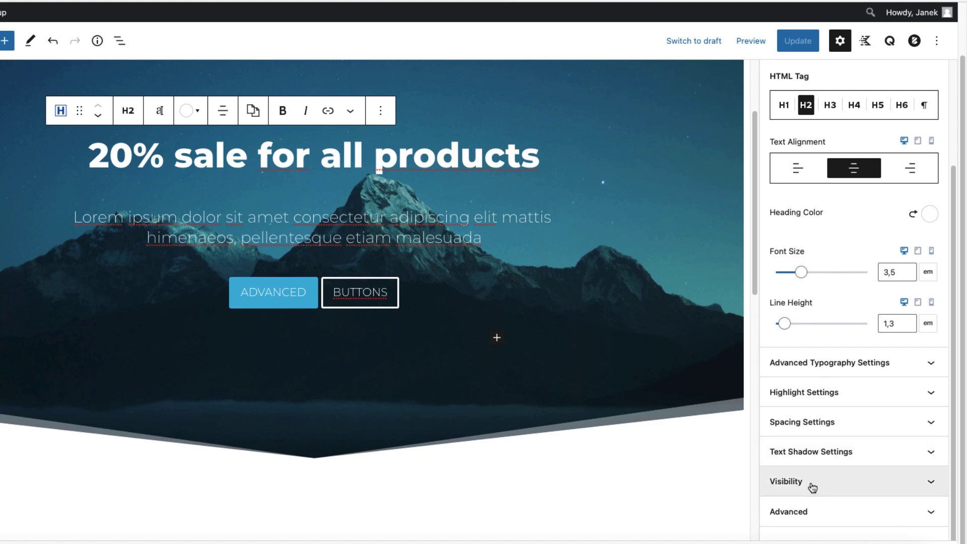
click(849, 478)
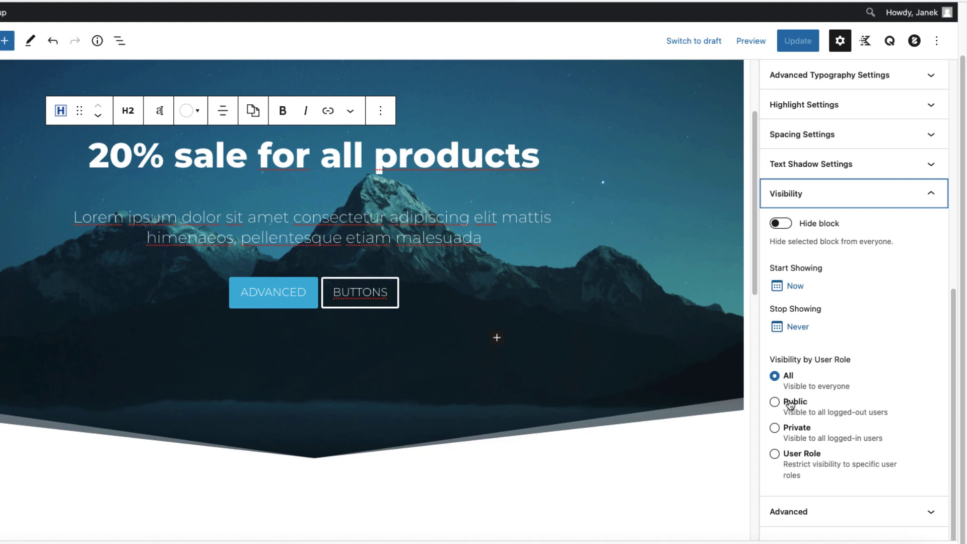
click(775, 401)
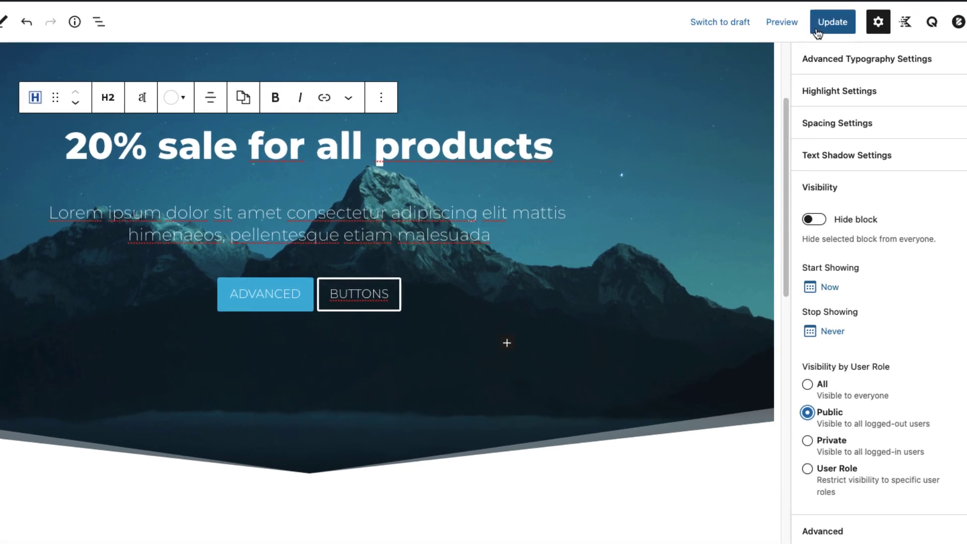
click(802, 43)
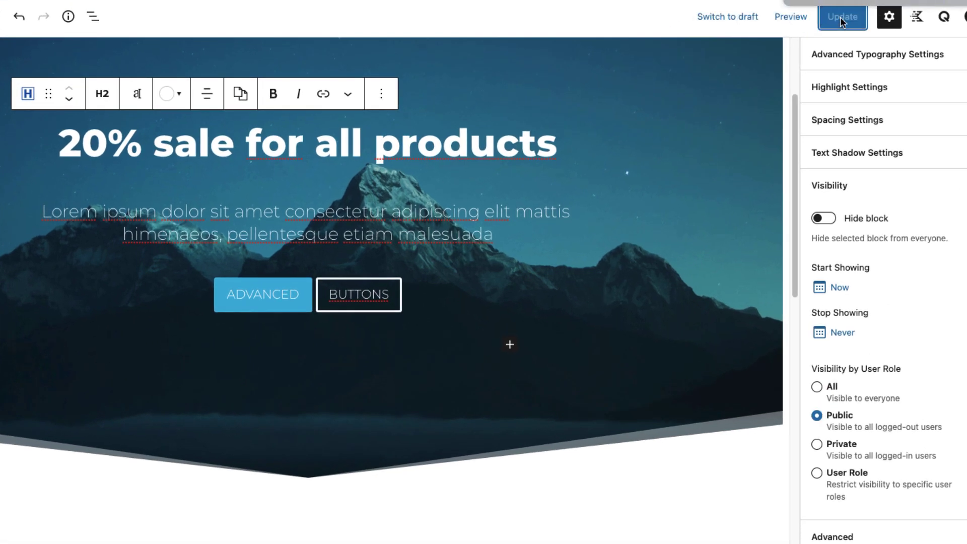
- Preview the Sale page in a new tab and open it in the logged-out session to check the heading
click(791, 16)
click(675, 147)
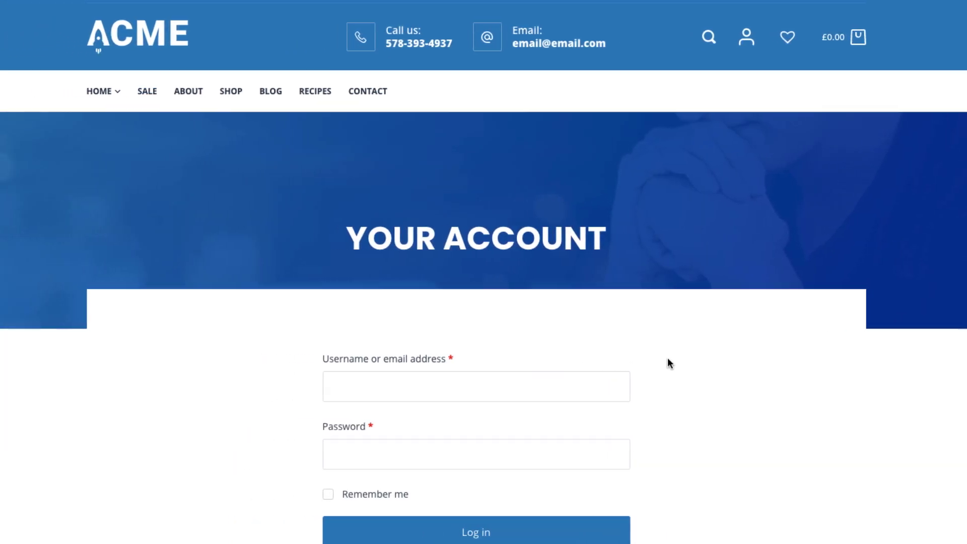
click(146, 93)
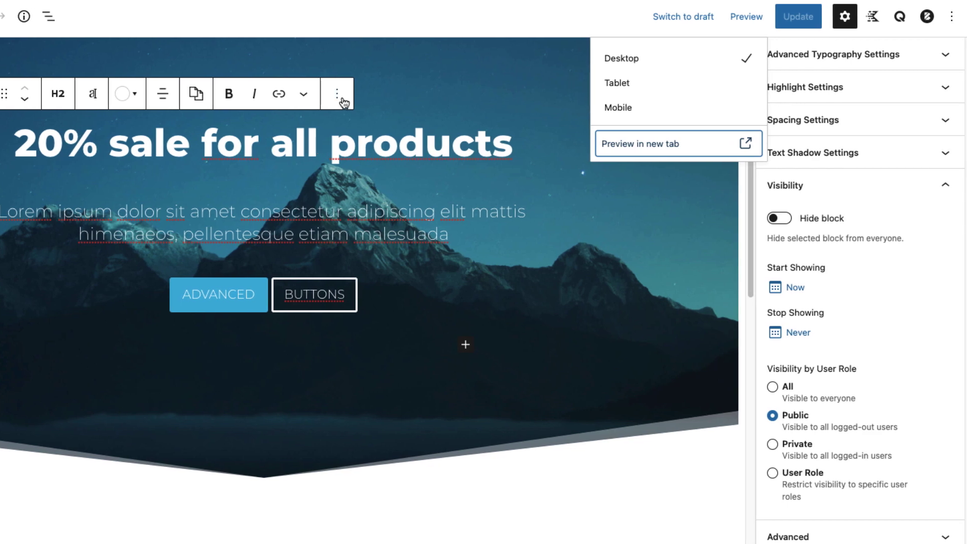
- Duplicate the "20% sale for all products" heading and change the copy's text to "30% sale for all products"
click(338, 95)
click(352, 192)
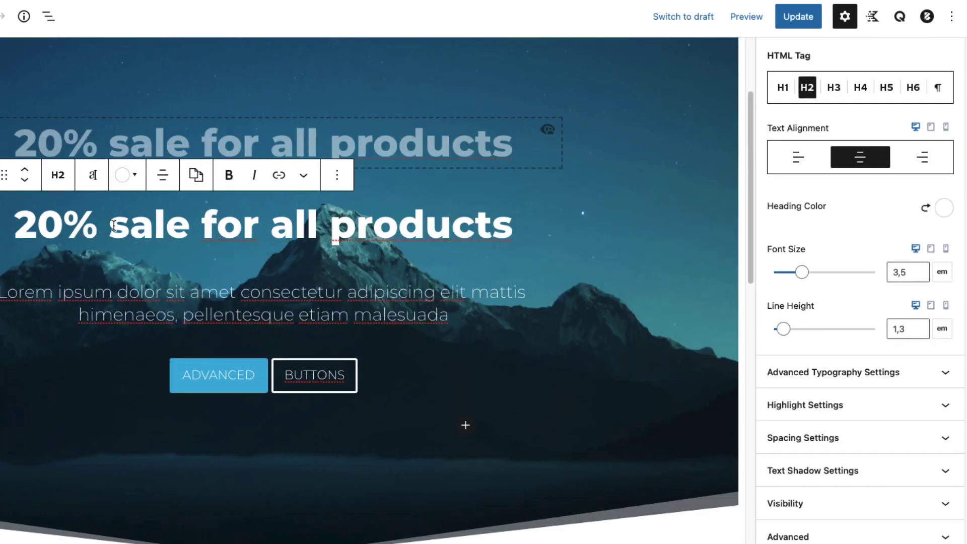
click(20, 223)
key(BackSpace)
text(3)
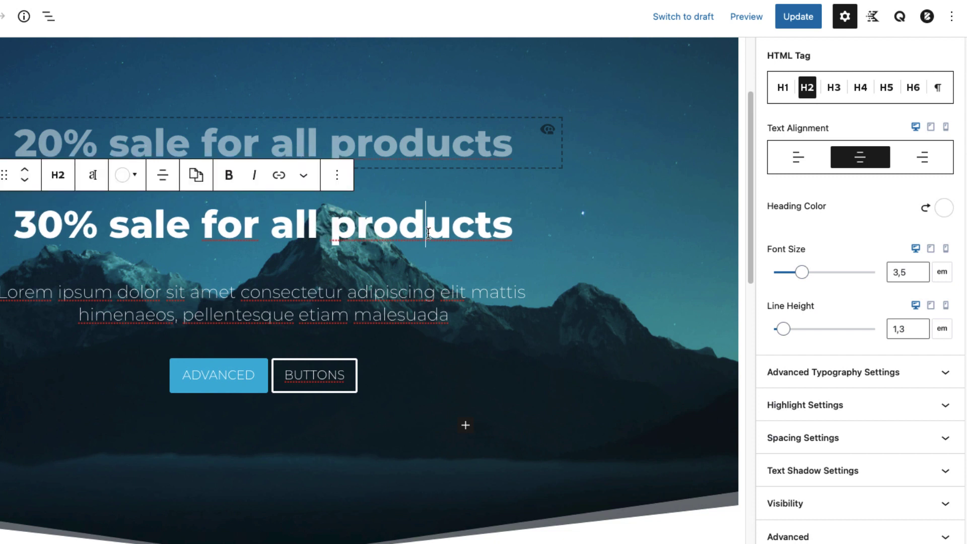
- Set the "30% sale for all products" heading's visibility by user role to Private and update the page
click(823, 510)
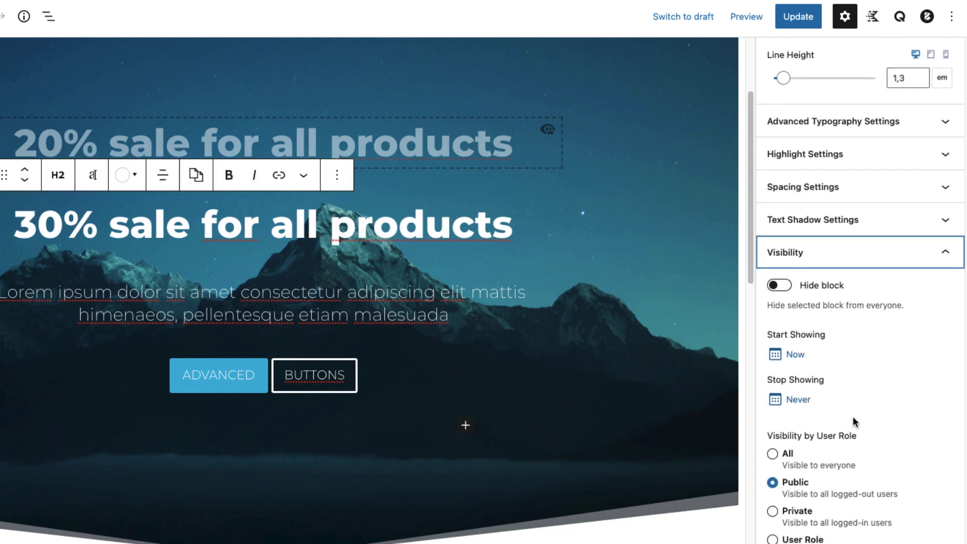
scroll(855, 422, down, 3)
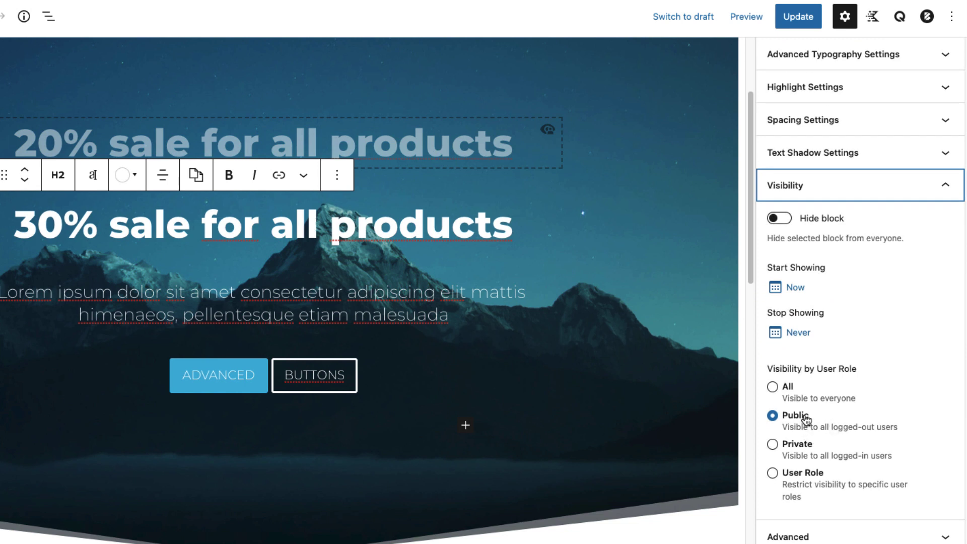
click(772, 444)
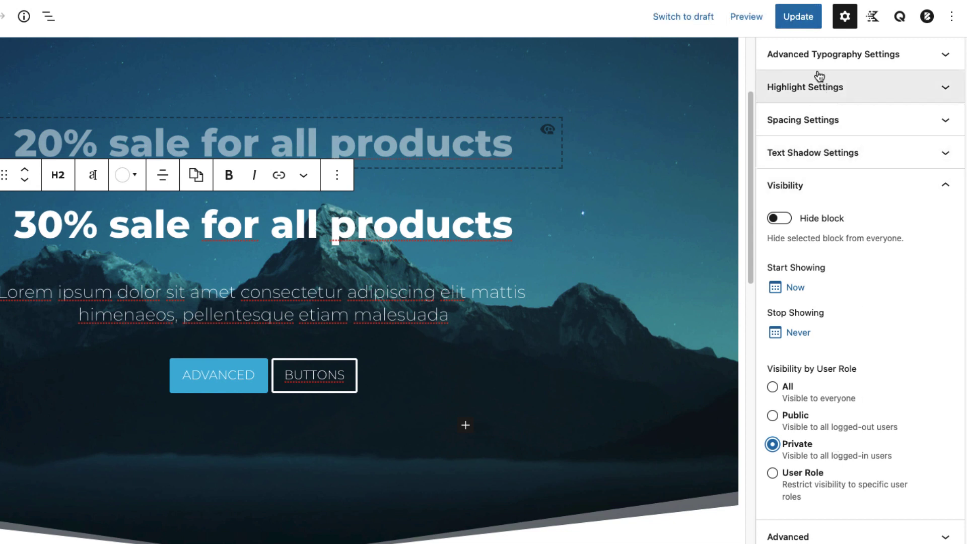
click(799, 16)
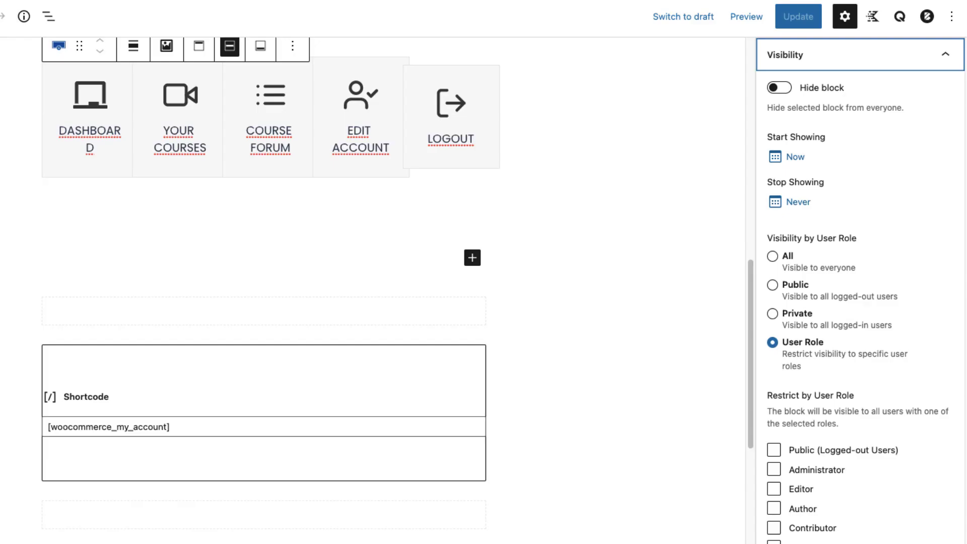
- Compare the My account page in the logged-out and logged-in sessions with its two icon rows in the page editor
scroll(464, 199, up, 8)
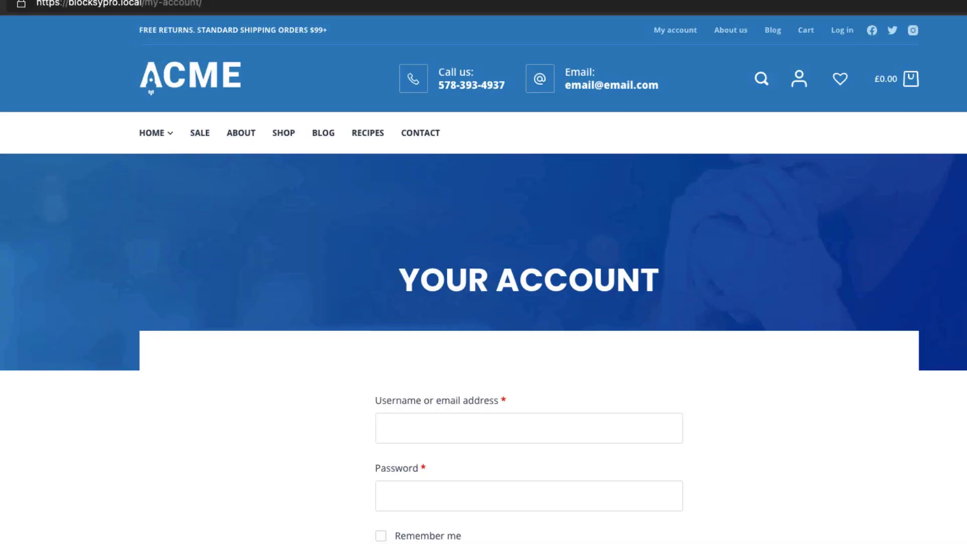
scroll(423, 247, down, 4)
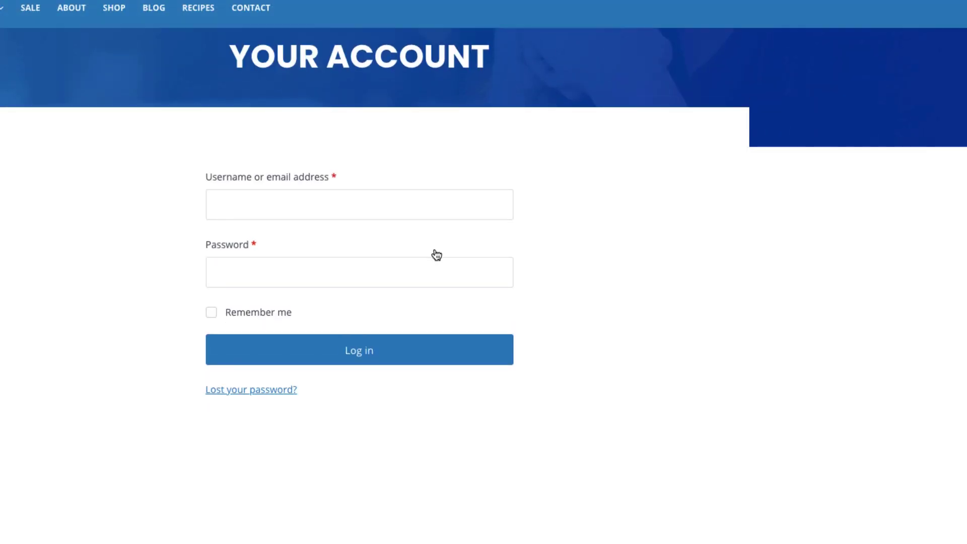
scroll(451, 261, up, 1)
scroll(453, 262, up, 3)
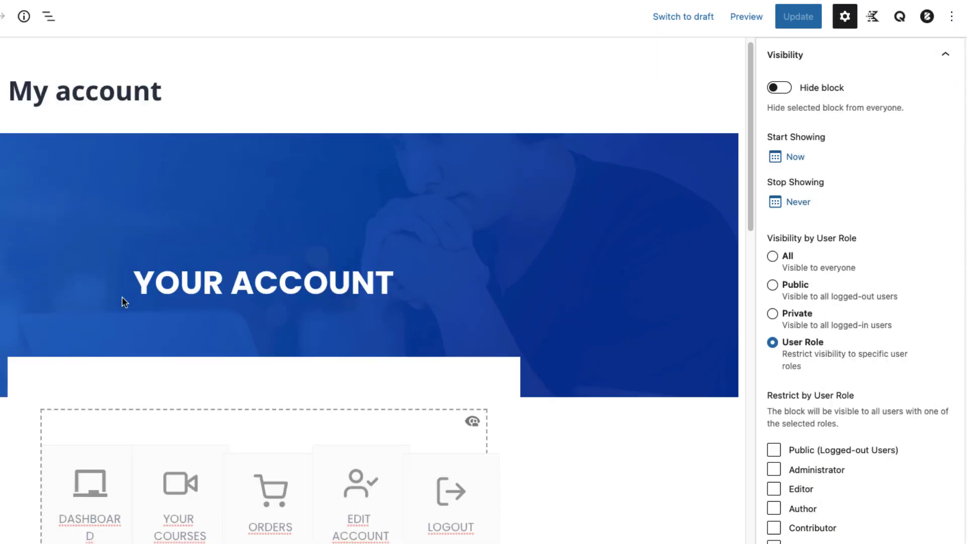
scroll(151, 292, down, 5)
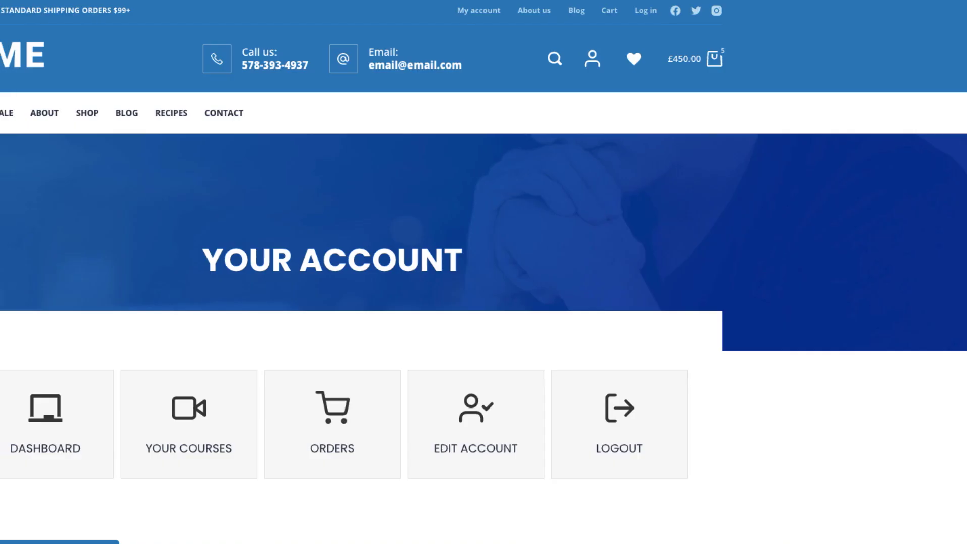
scroll(10, 262, down, 2)
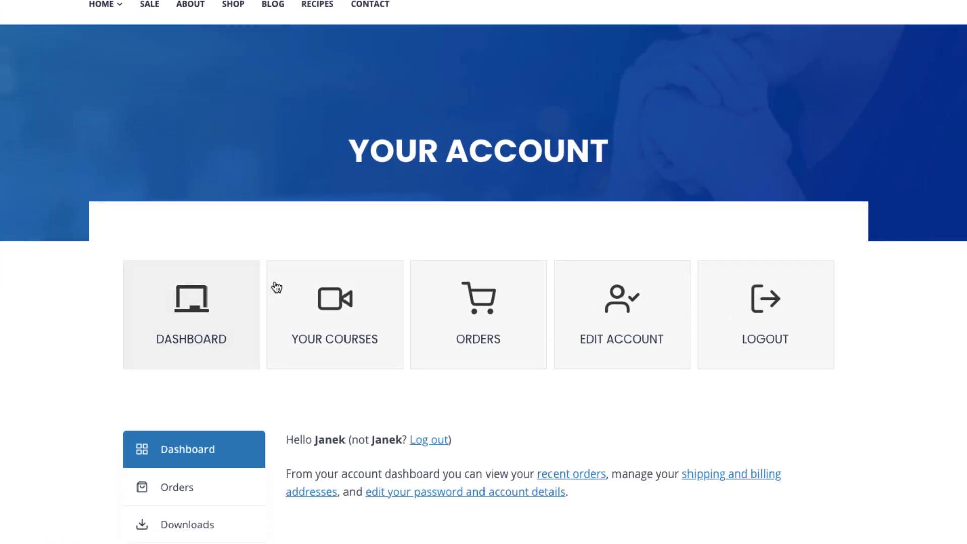
- Open the Edit Account and Orders sections of the logged-in customer's account page and look through them
click(611, 307)
scroll(525, 309, down, 8)
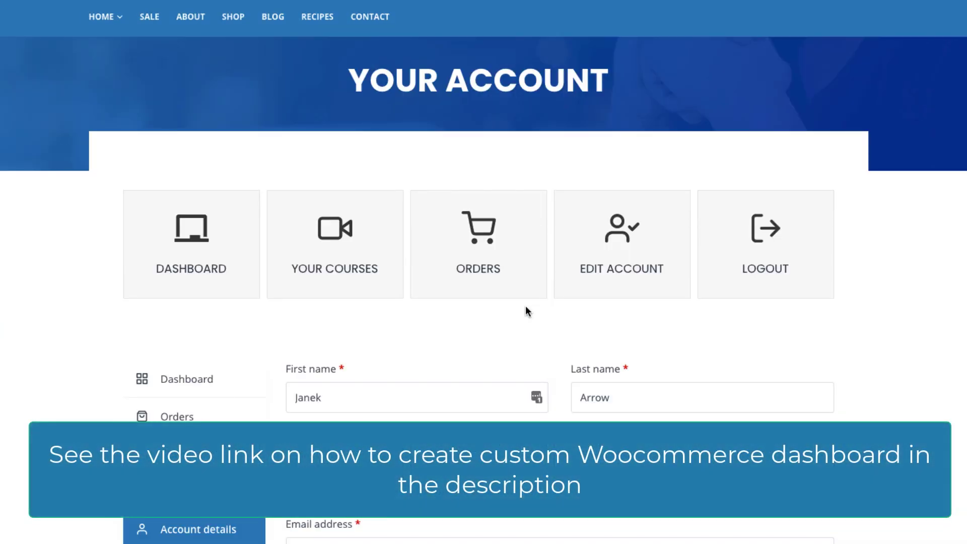
scroll(526, 306, down, 1)
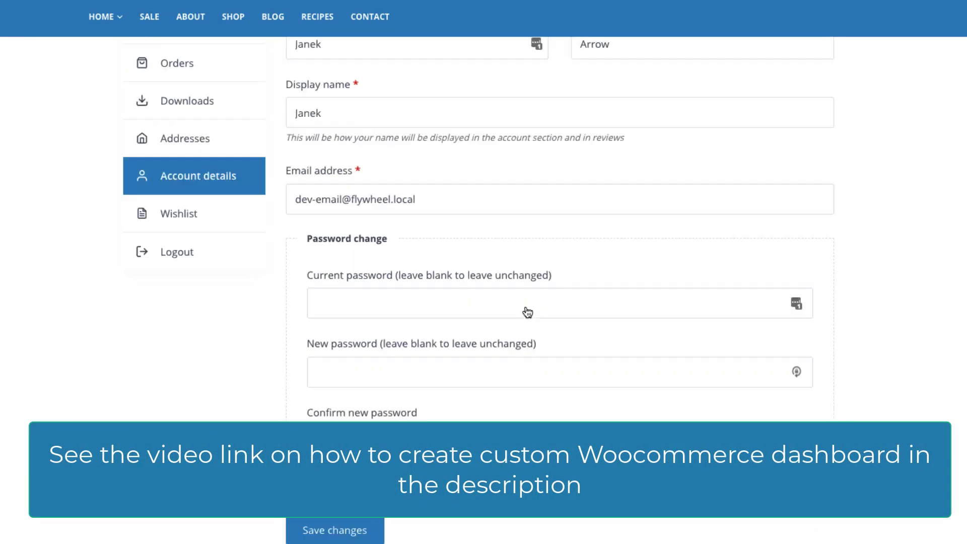
scroll(525, 312, up, 6)
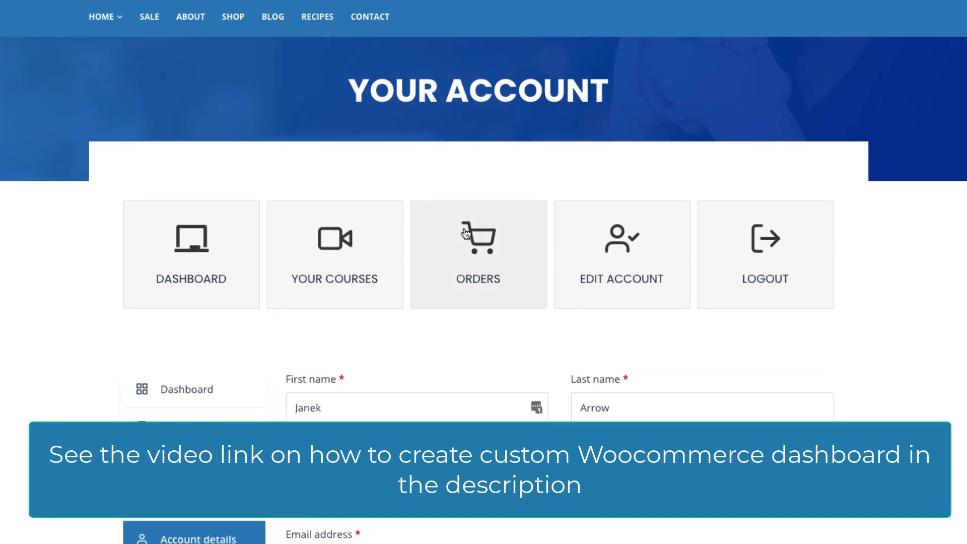
click(465, 232)
scroll(316, 298, down, 3)
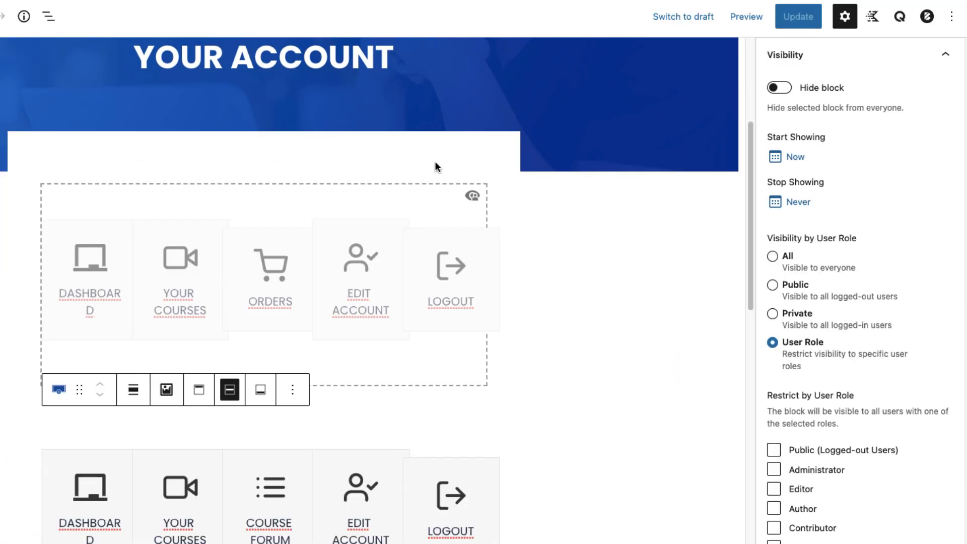
- Select the icon row containing Orders in the My account page editor and review its Visibility role restrictions
click(291, 190)
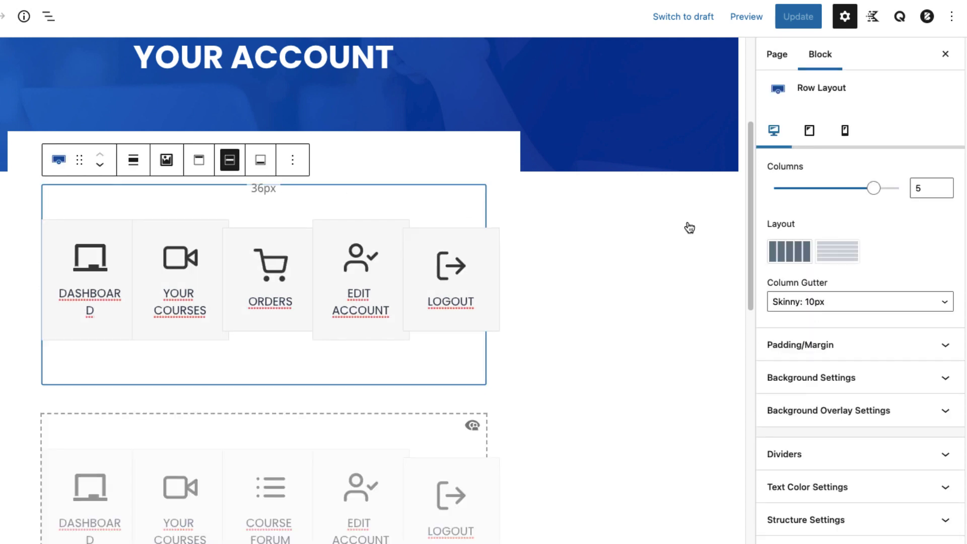
scroll(861, 425, down, 3)
click(833, 510)
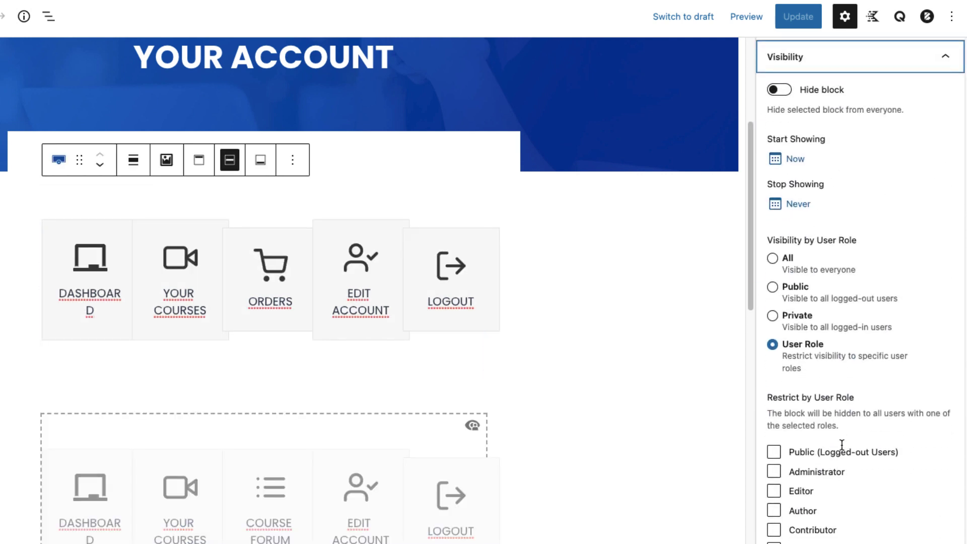
scroll(856, 280, down, 6)
scroll(836, 275, up, 4)
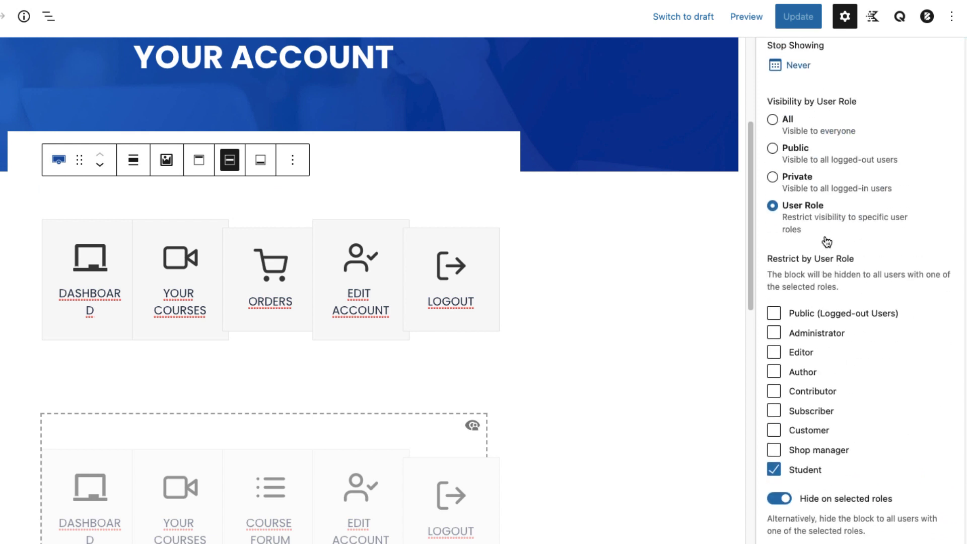
scroll(805, 294, down, 4)
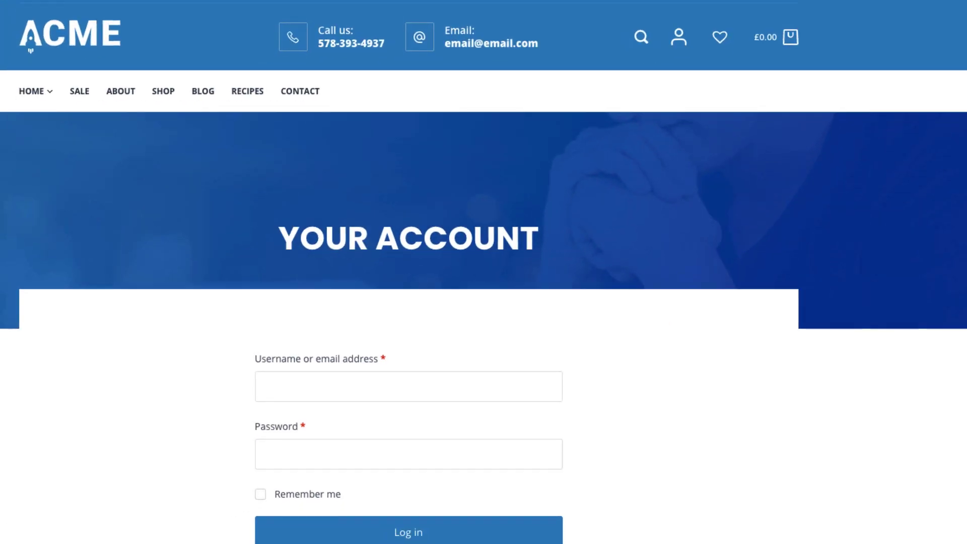
- Log in to the site's account page as the student user with the account password and look over the dashboard
click(271, 384)
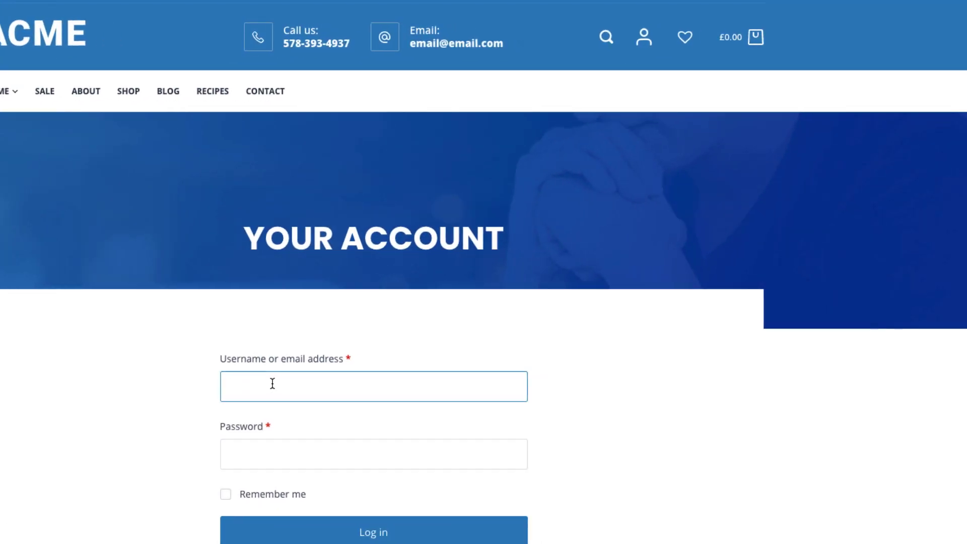
text(studn)
key(BackSpace)
text(ent)
key(Tab)
text(•••••••••)
key(Return)
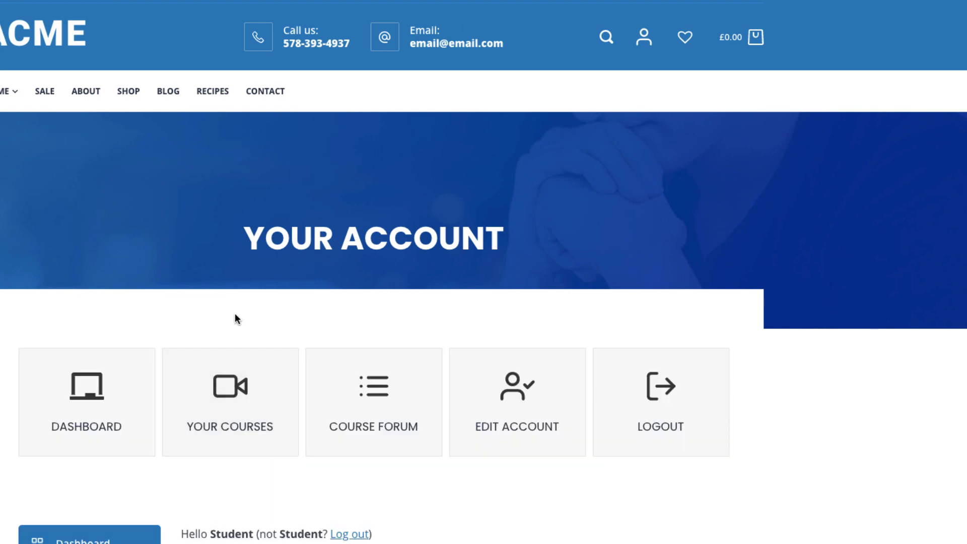
scroll(235, 313, down, 3)
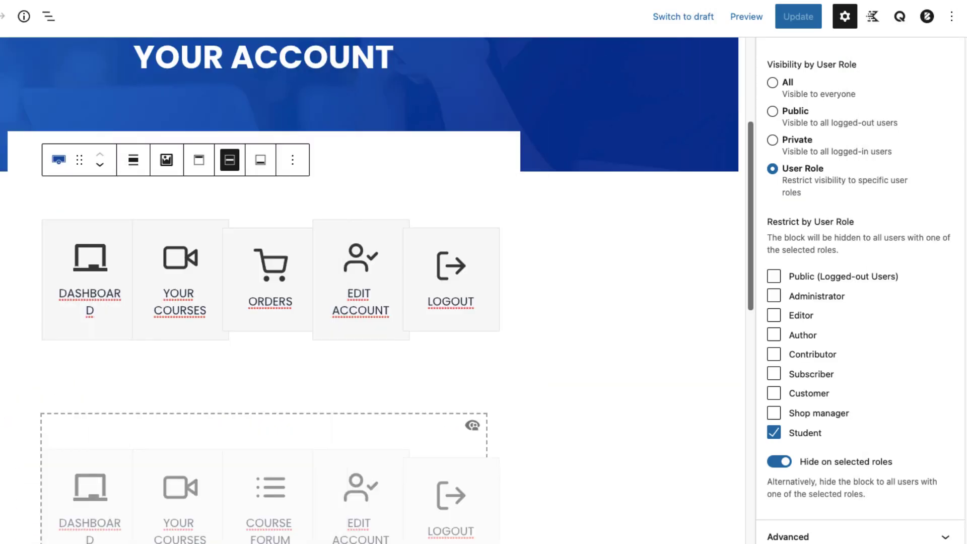
- Select the icon row containing Course Forum in the page editor and review its Visibility role restrictions
scroll(379, 280, down, 3)
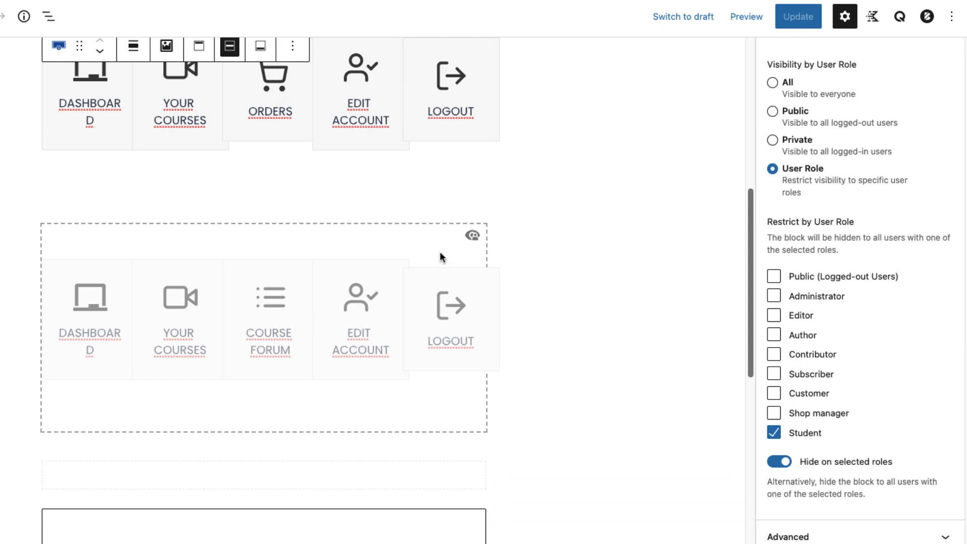
click(344, 234)
click(827, 503)
scroll(849, 492, down, 5)
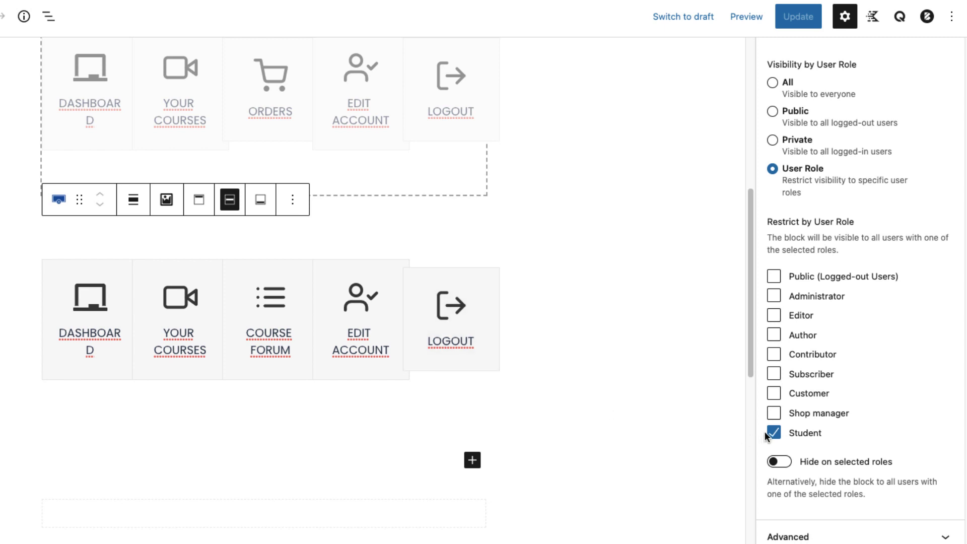
- Hide the Edit Account box in the Course Forum icon row from everyone and update the page
click(361, 295)
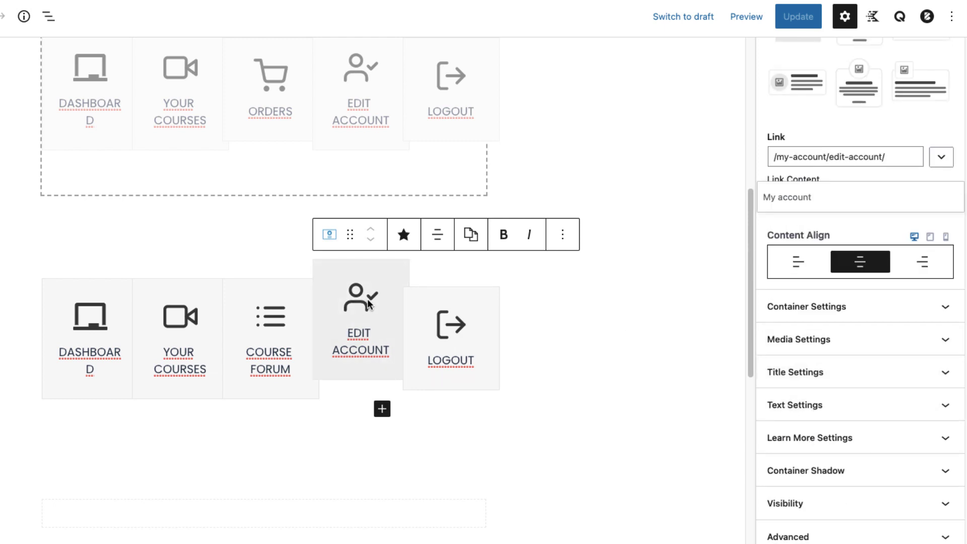
click(844, 504)
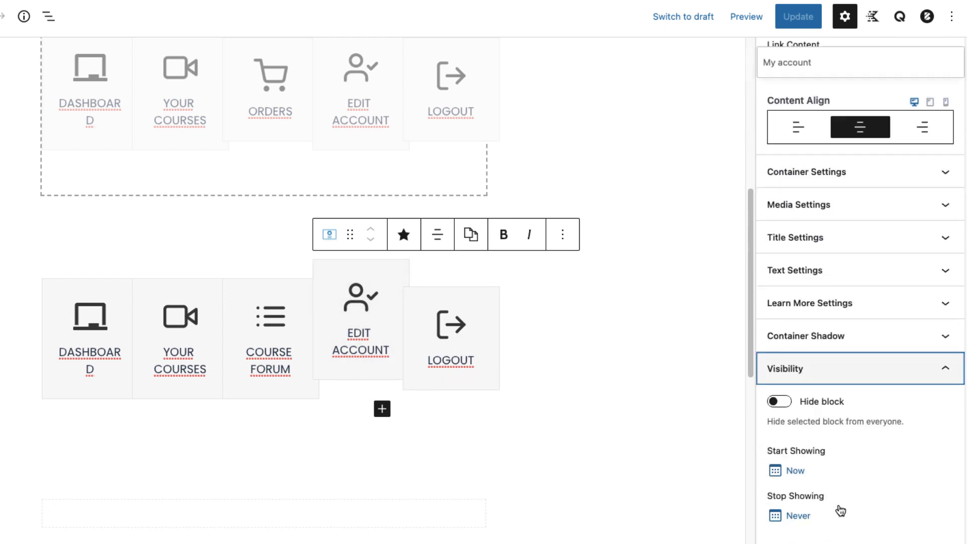
click(565, 241)
click(595, 473)
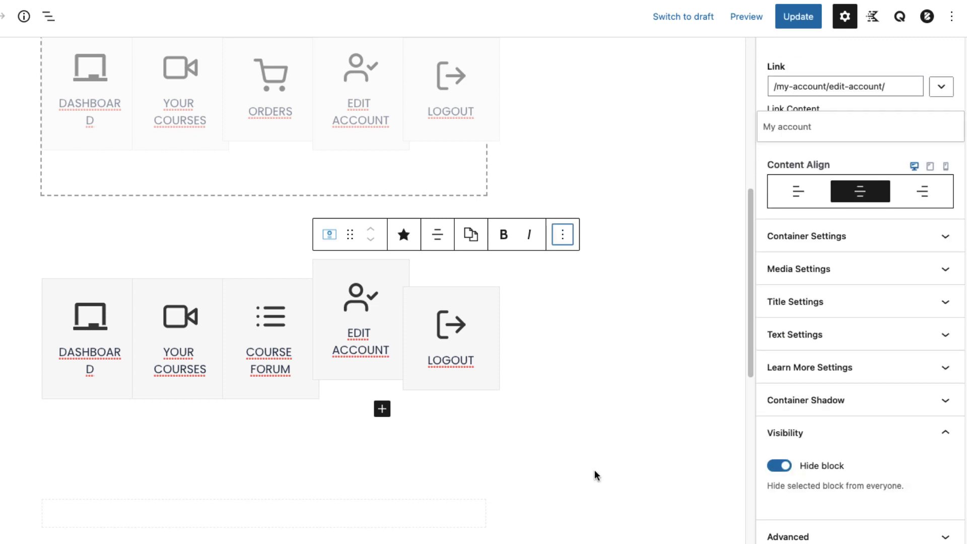
click(805, 21)
- Turn off hiding for the Edit Account box and update the My account page
click(563, 234)
click(574, 468)
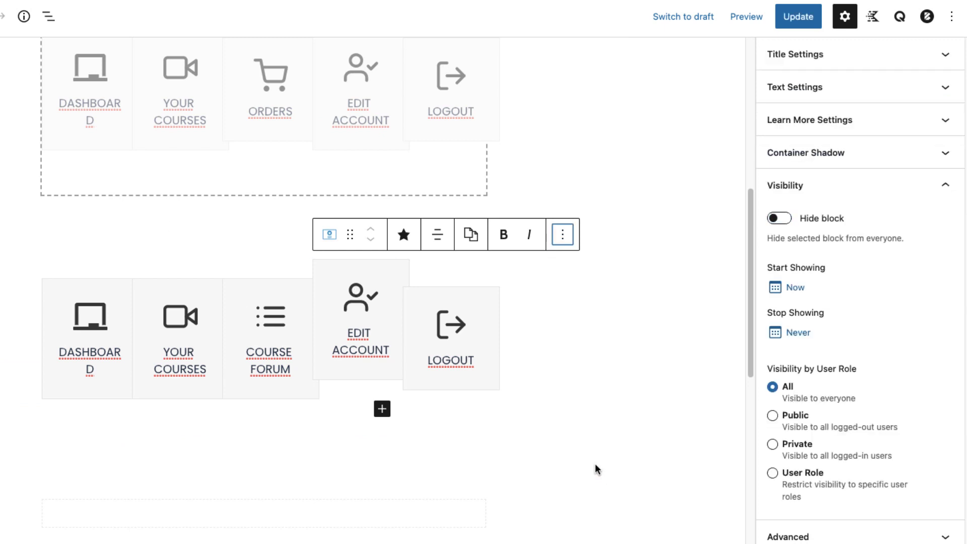
click(797, 20)
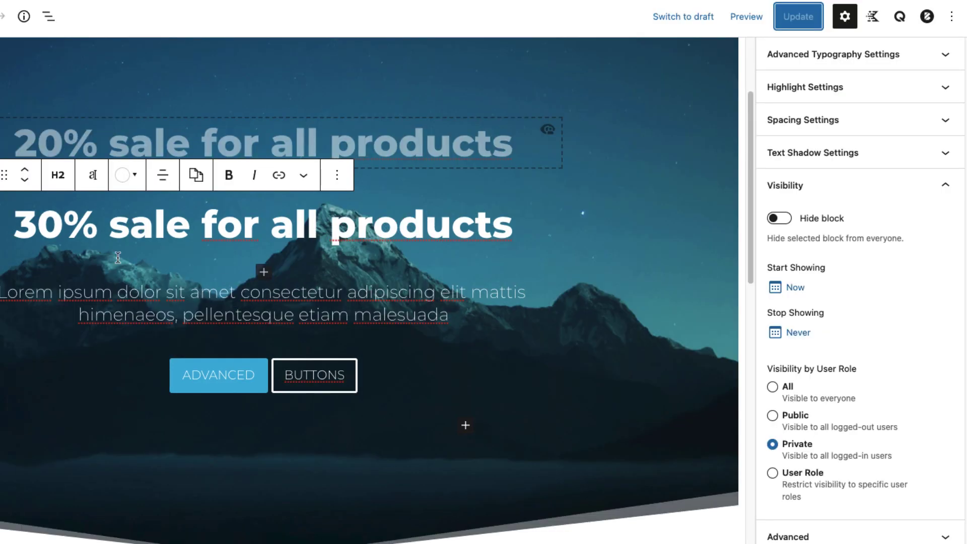
- Schedule the "30% sale for all products" heading to show from January 18, 2021 12:00 am to January 24, 2021 12:00 am
click(152, 223)
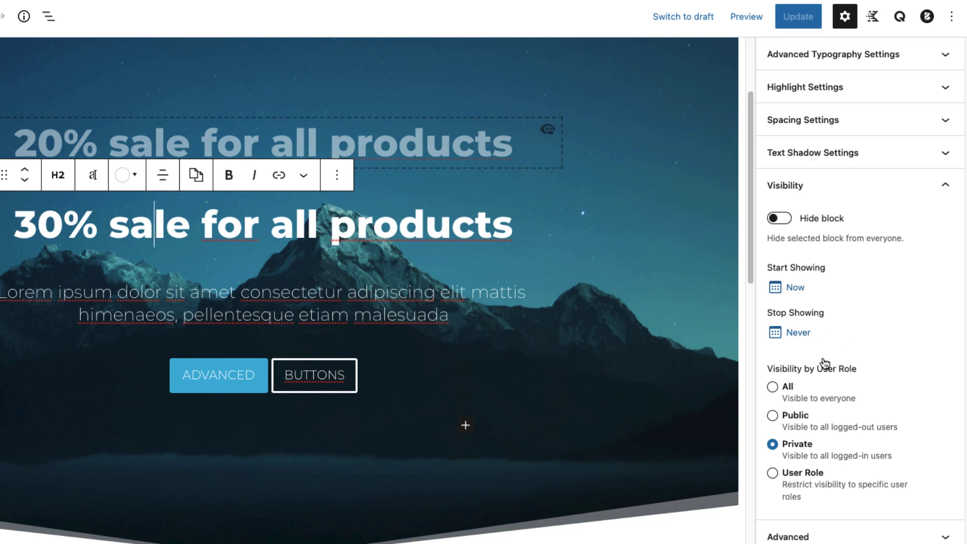
click(796, 296)
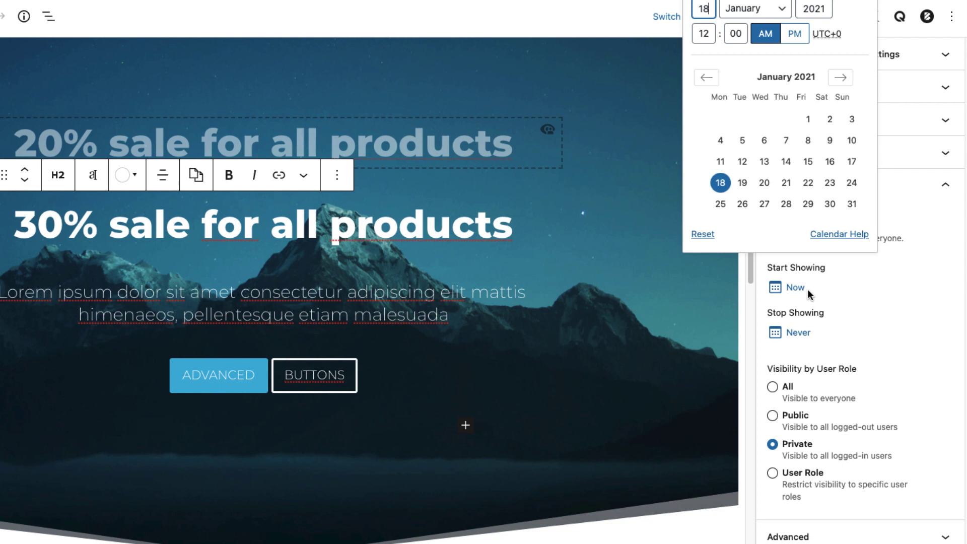
click(723, 183)
click(798, 333)
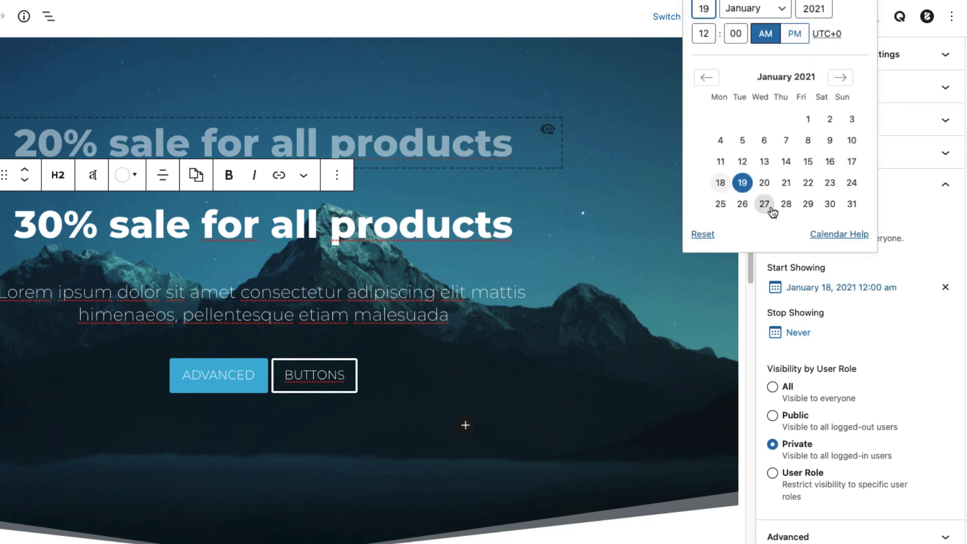
click(852, 184)
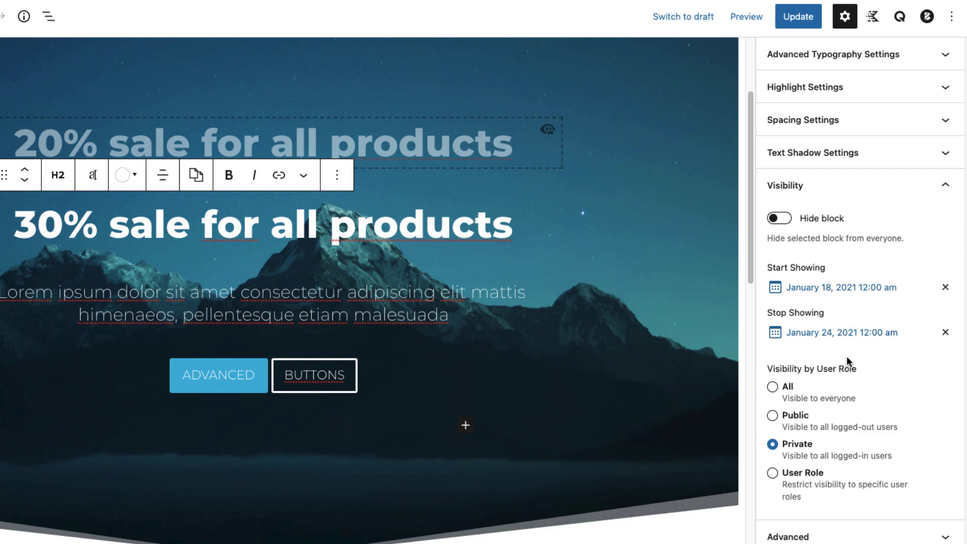
click(165, 146)
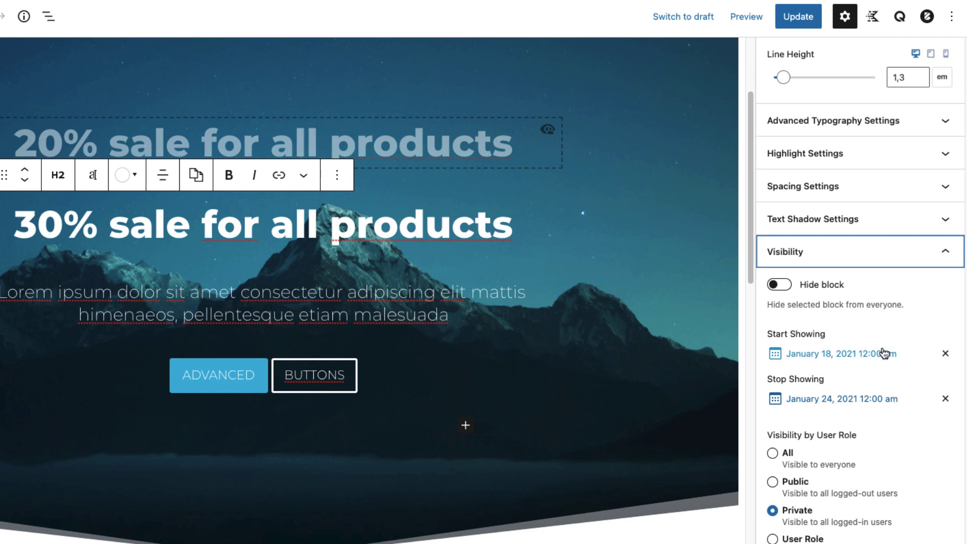
scroll(884, 353, down, 2)
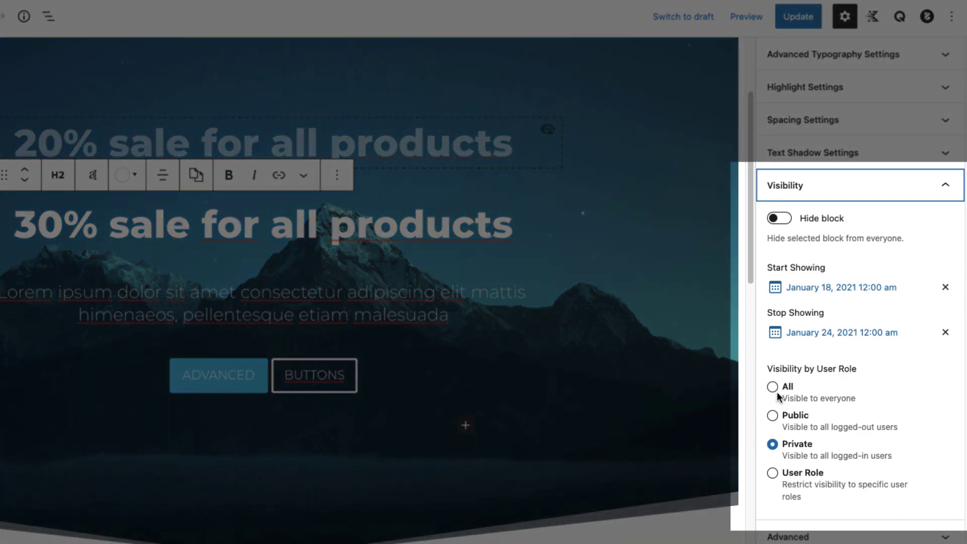
- Try the All, Public and Private user-role visibility options on the "30% sale for all products" heading
click(774, 389)
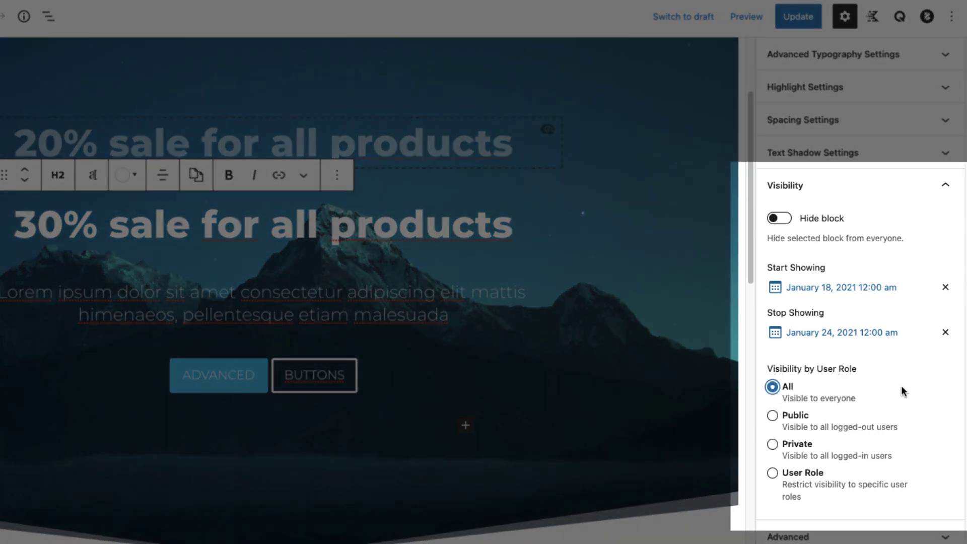
click(773, 416)
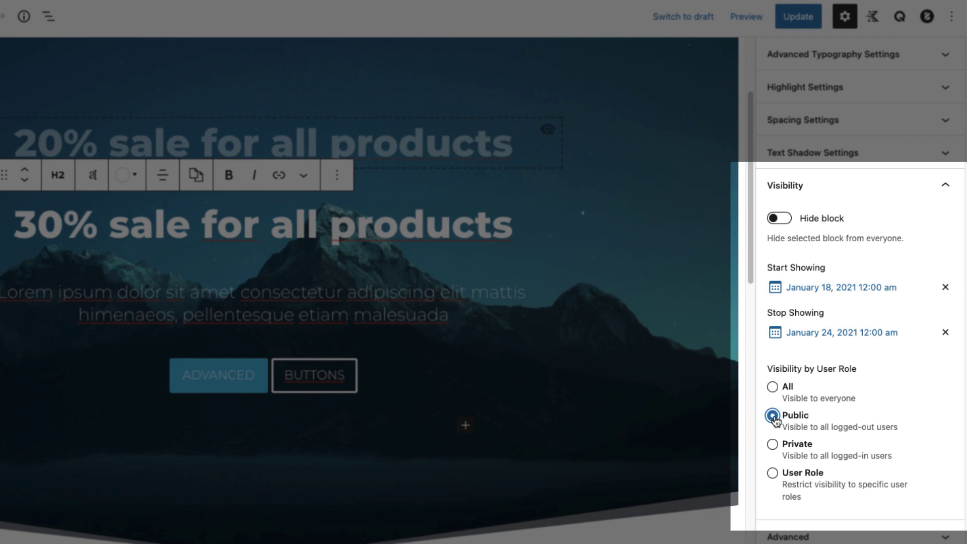
click(774, 445)
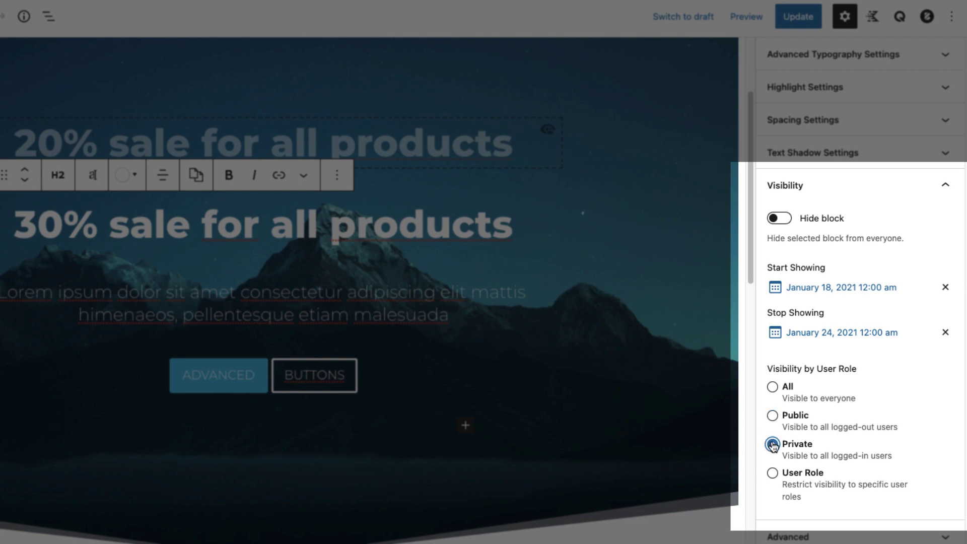
- Restrict the "30% sale for all products" heading by User Role to Author and Administrator
click(774, 475)
scroll(867, 434, down, 5)
scroll(902, 323, down, 3)
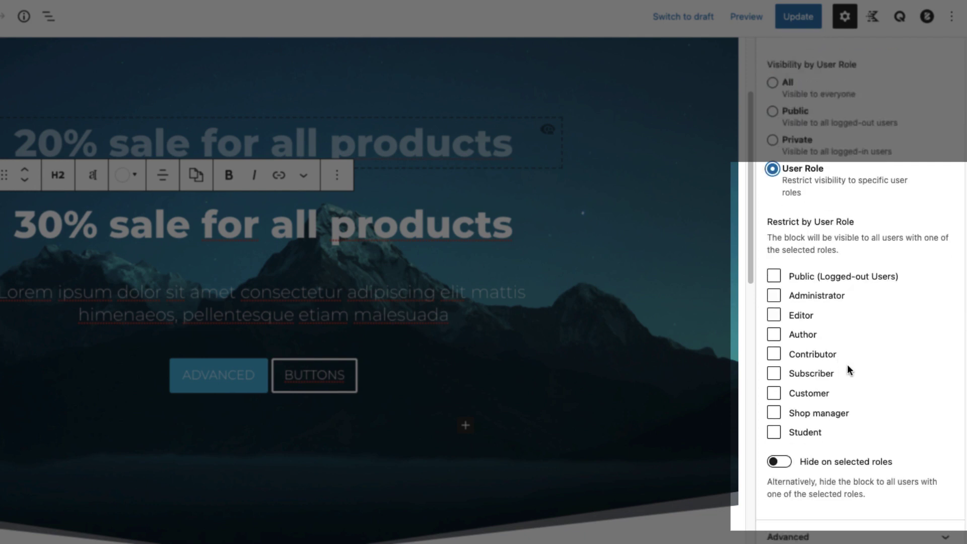
click(774, 339)
click(776, 298)
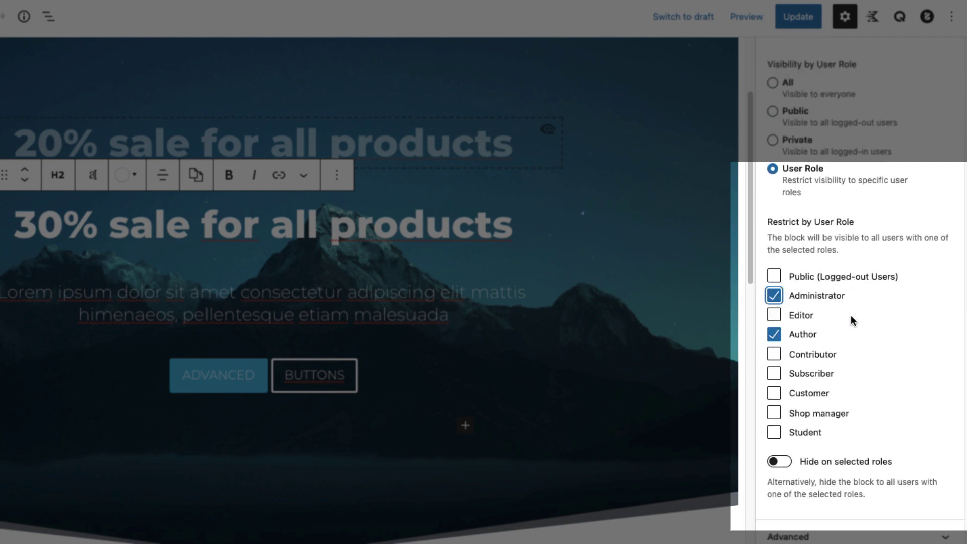
- Try hiding the "30% sale for all products" heading on the selected roles and from everyone, turning each option off again
click(784, 465)
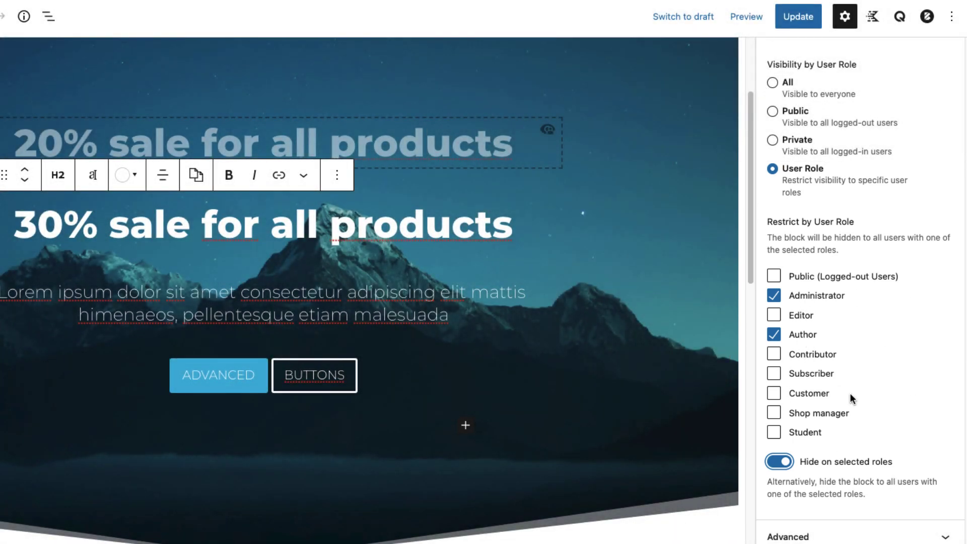
click(779, 462)
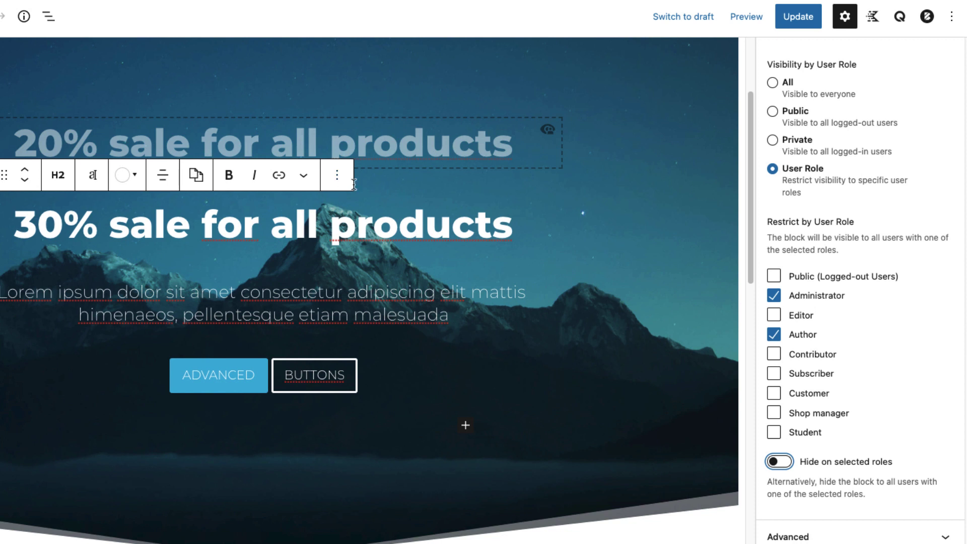
click(338, 177)
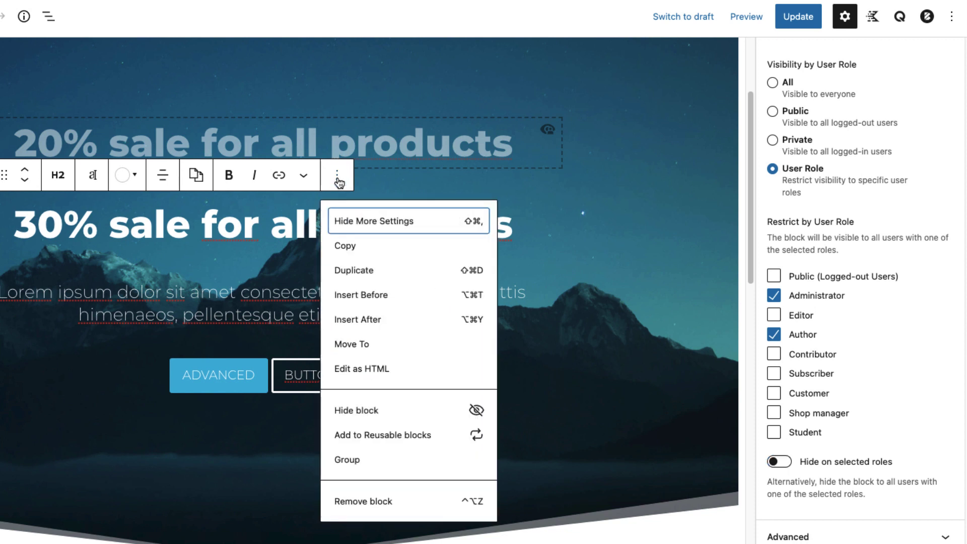
click(375, 415)
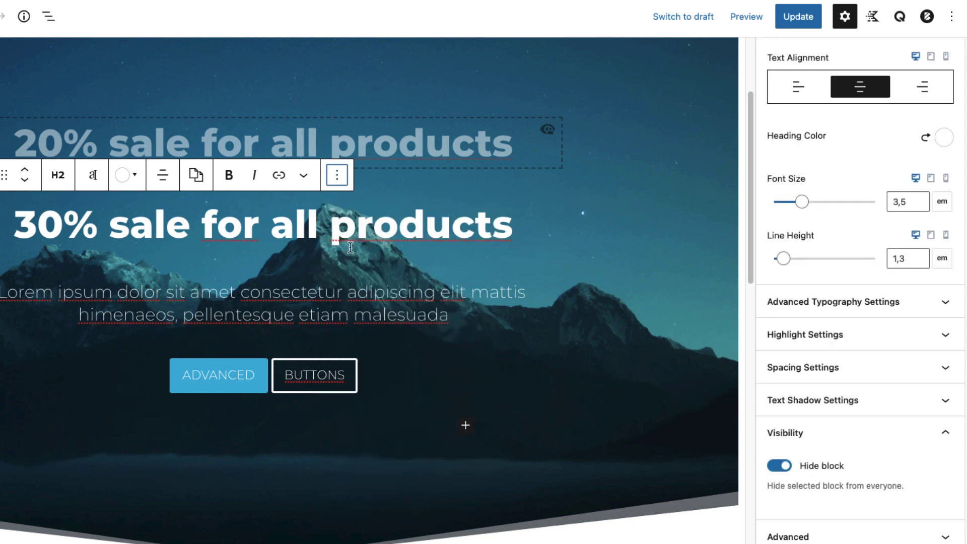
click(779, 465)
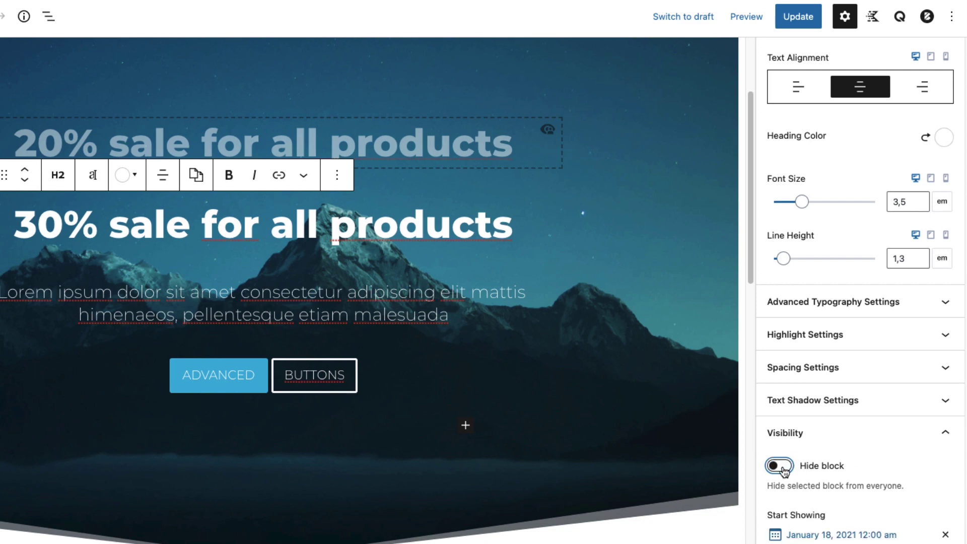
scroll(806, 433, down, 5)
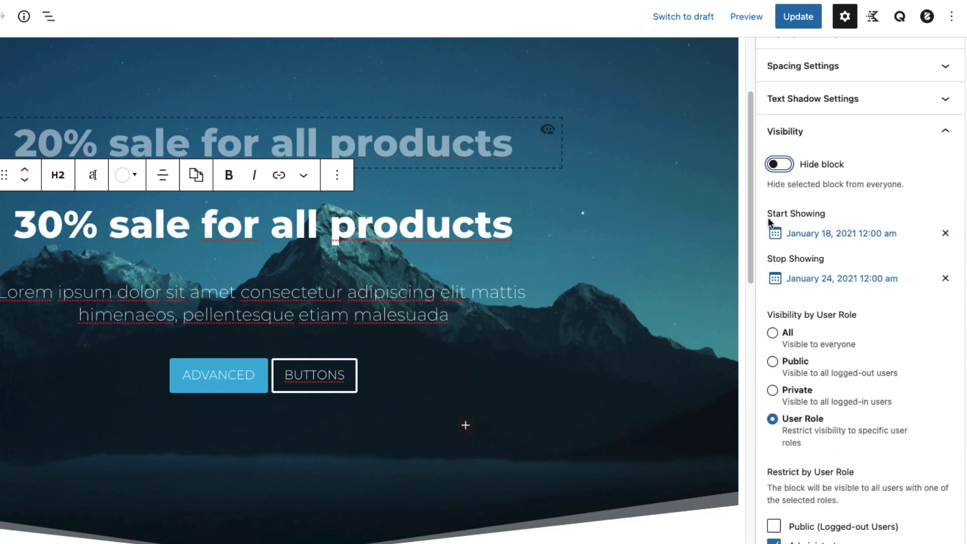
- Try hiding the "20% sale for all products" heading from everyone, and turn its hiding off again
click(375, 142)
click(839, 507)
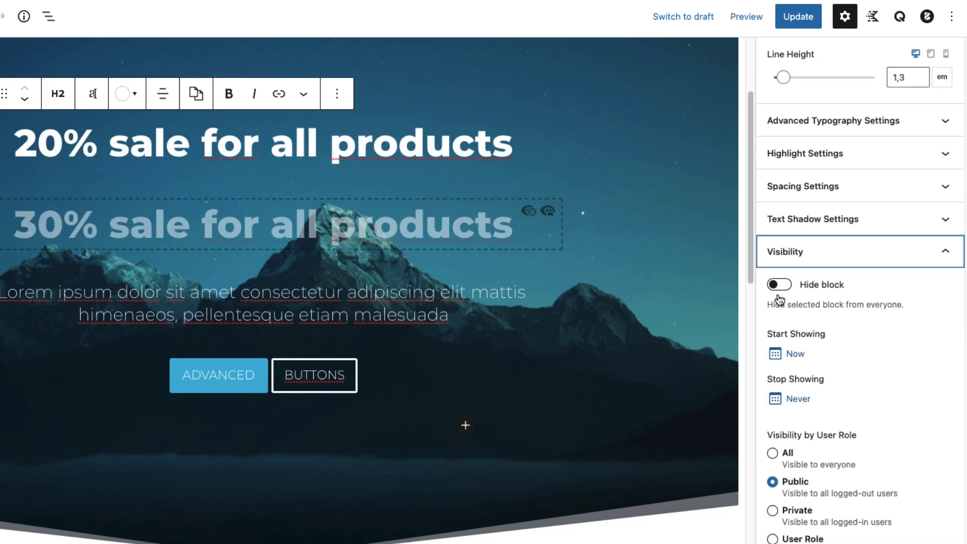
click(779, 284)
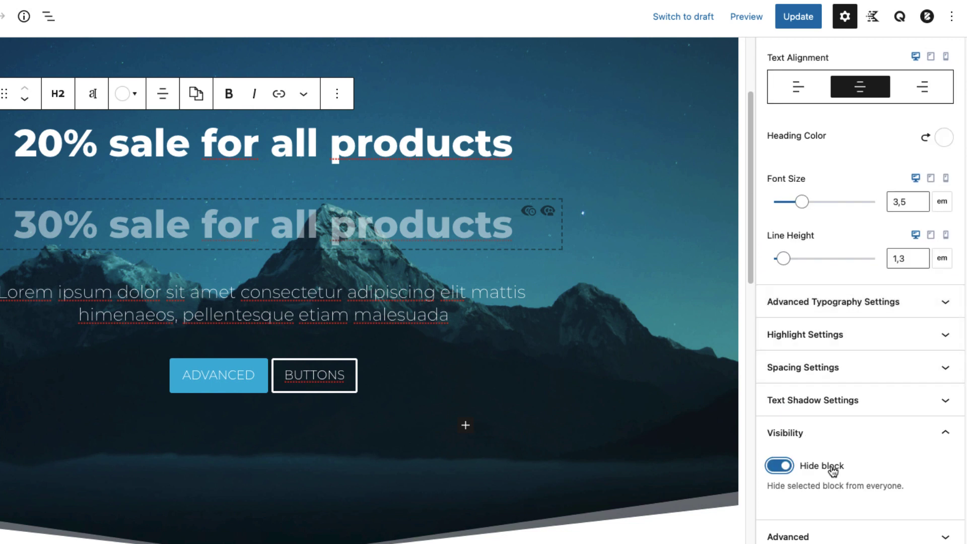
click(779, 466)
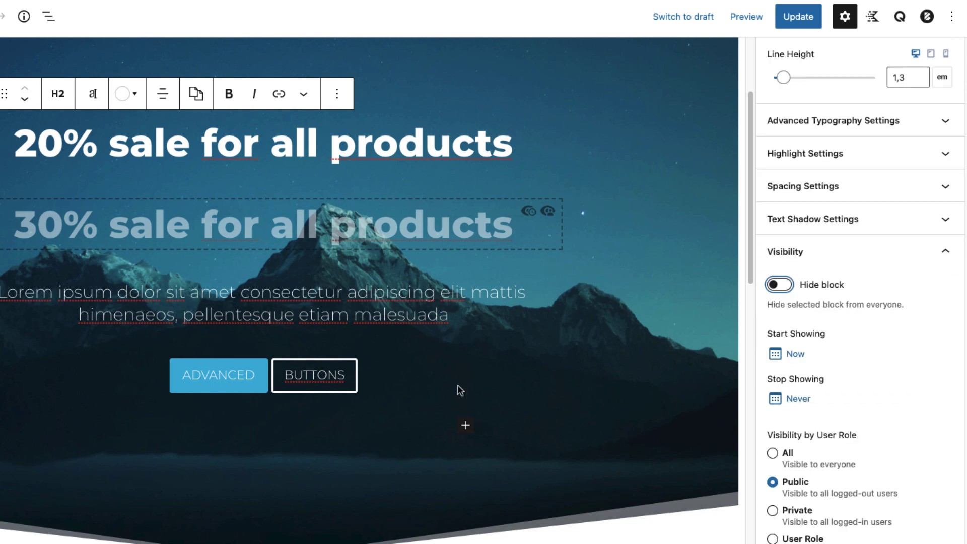